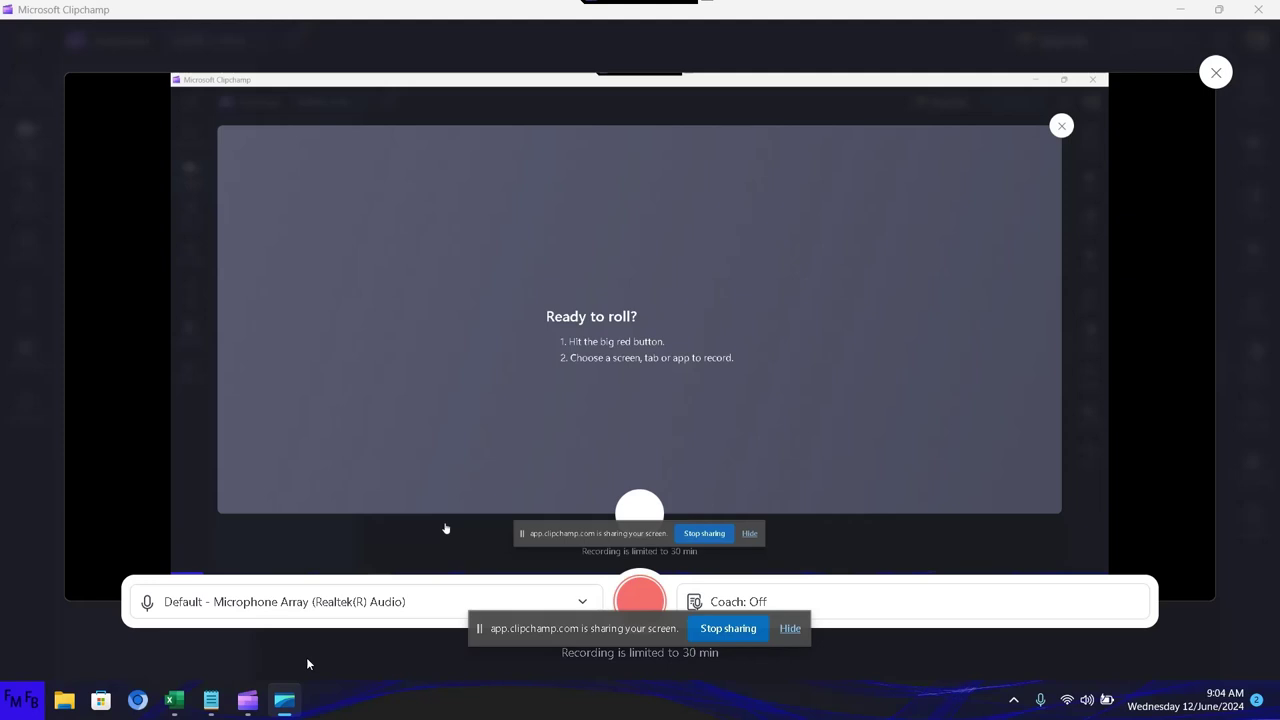
# Switch from Clipchamp to the blank Notepad document
pyautogui.click(210, 710)
# Write the English and Spanish intro on using LARGE for the top 5 sales values, then go to Book1
pyautogui.write('I')
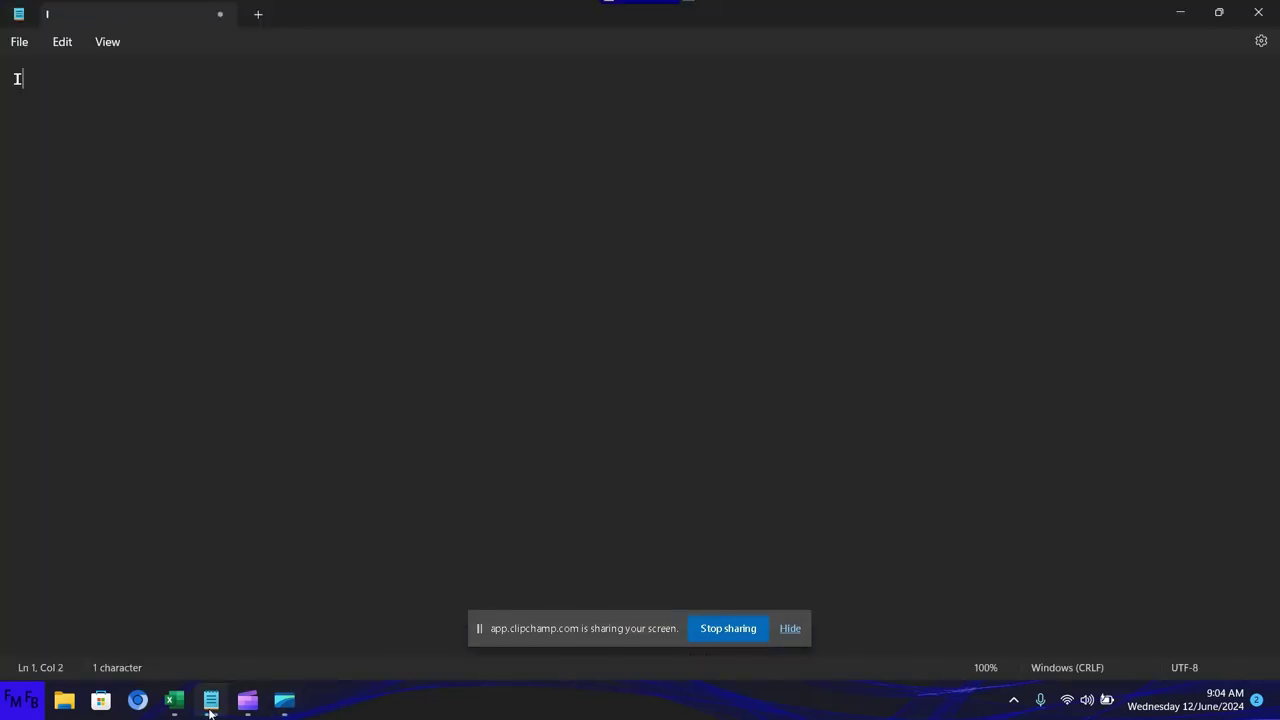
pyautogui.write('n this v')
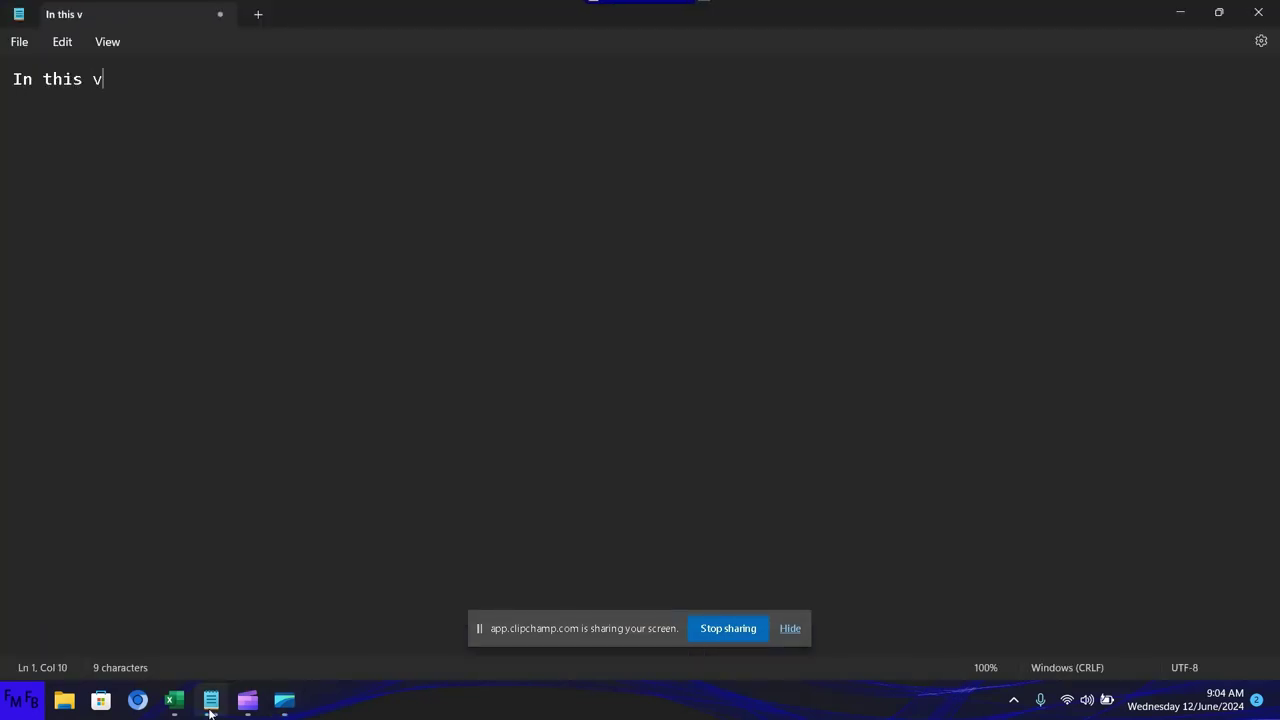
pyautogui.write('ideo, I w')
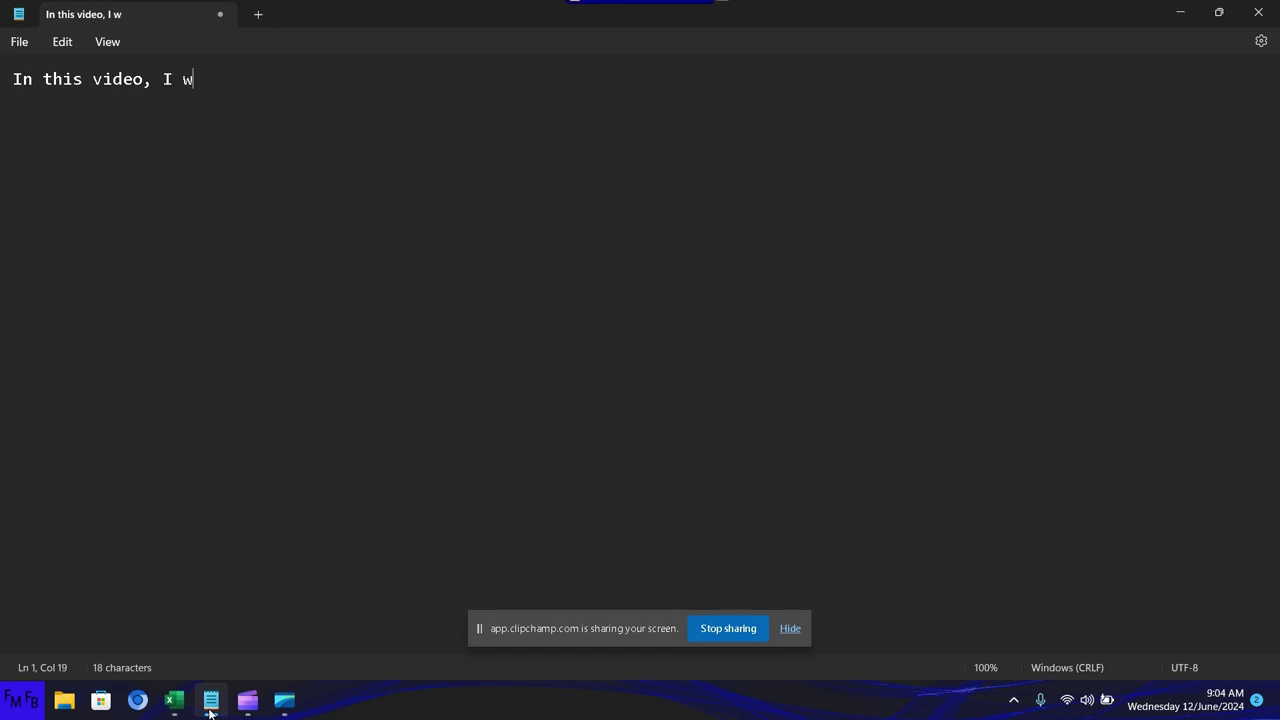
pyautogui.write('ill show ')
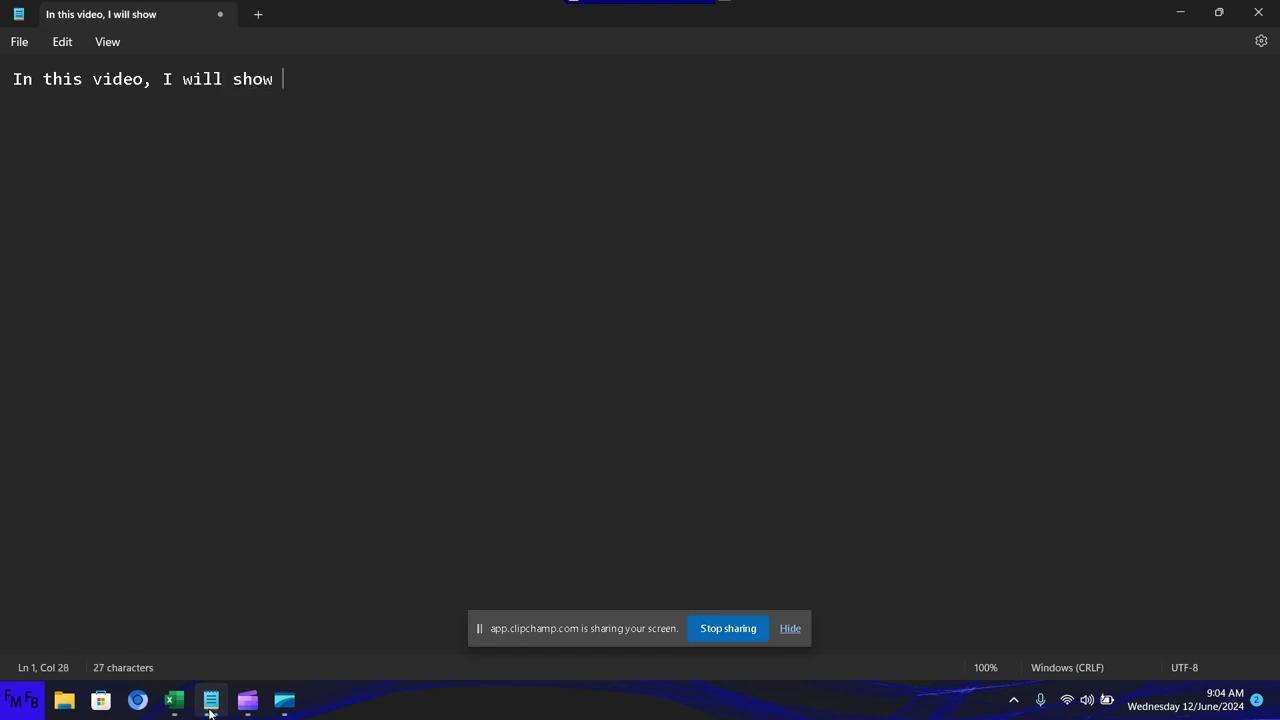
pyautogui.write('you how t')
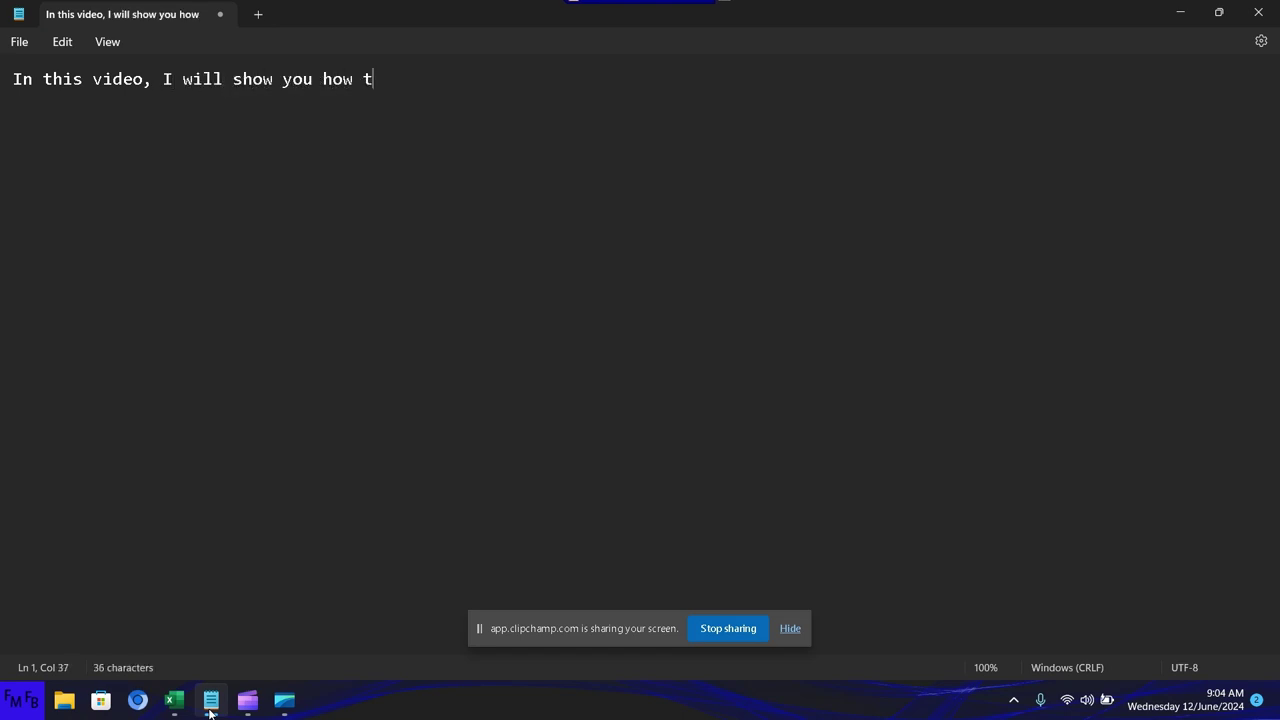
pyautogui.write('o use ')
pyautogui.write('the')
pyautogui.write(' large f')
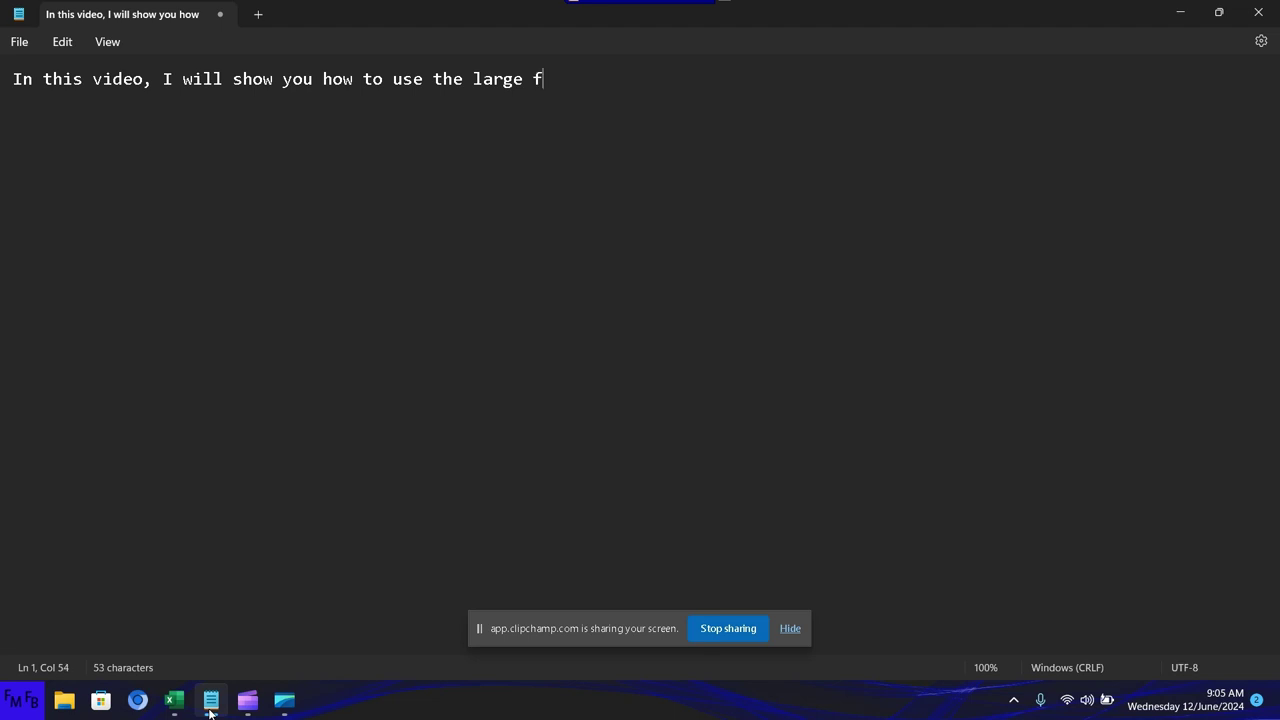
pyautogui.write('unction to ')
pyautogui.write('get the fi')
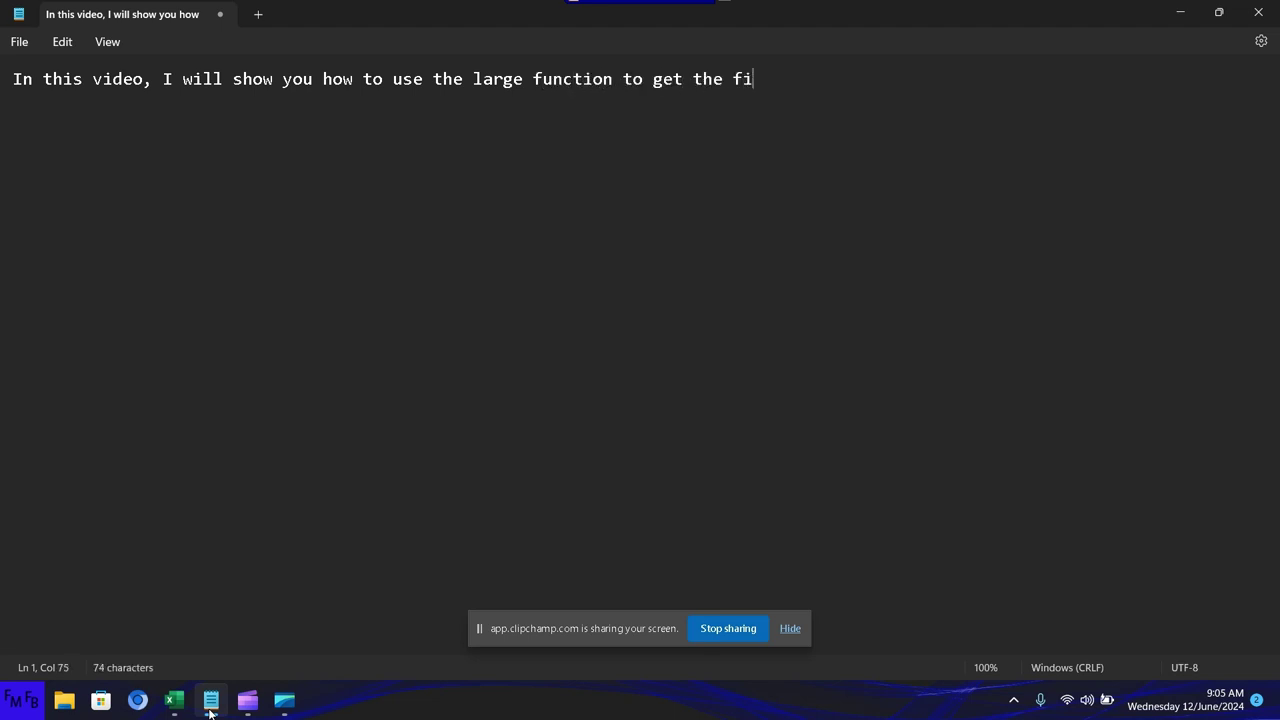
pyautogui.write('r')
pyautogui.press('BackSpace')
pyautogui.press('BackSpace')
pyautogui.press('BackSpace')
pyautogui.write('t')
pyautogui.write('op 5')
pyautogui.write('salesva')
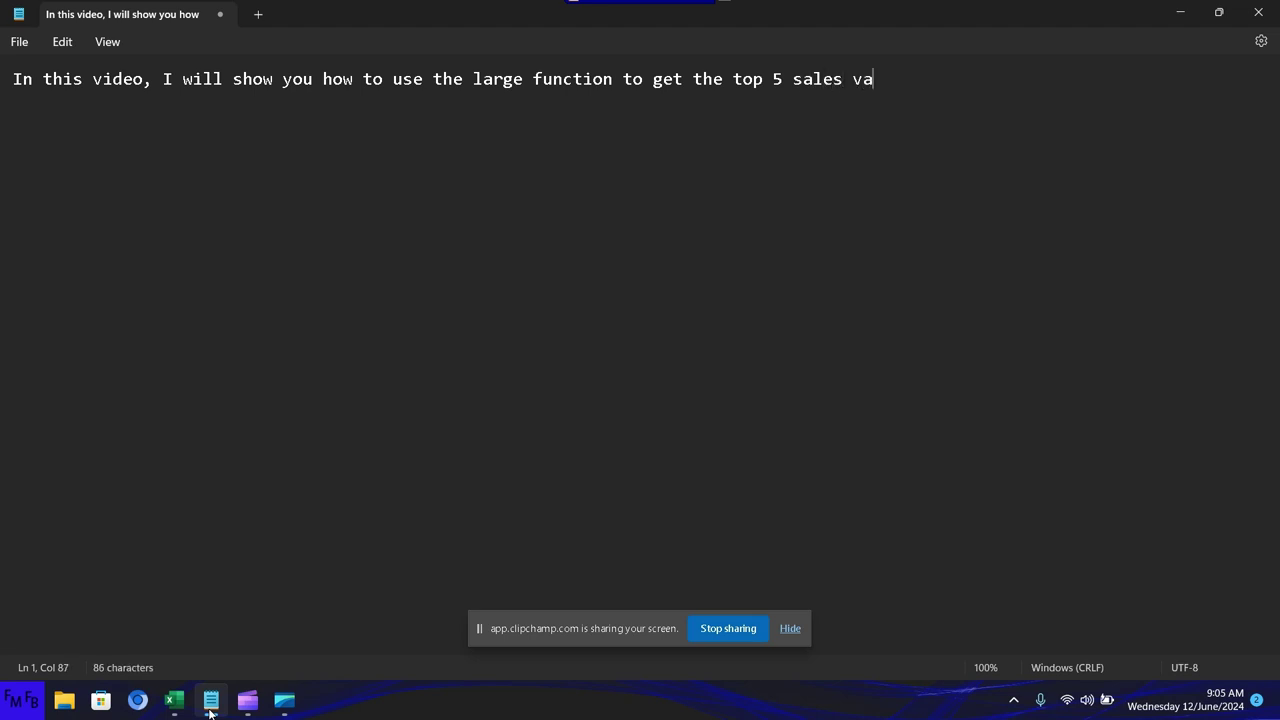
pyautogui.write('lues')
pyautogui.write('./')
pyautogui.write('En es')
pyautogui.write('te vid')
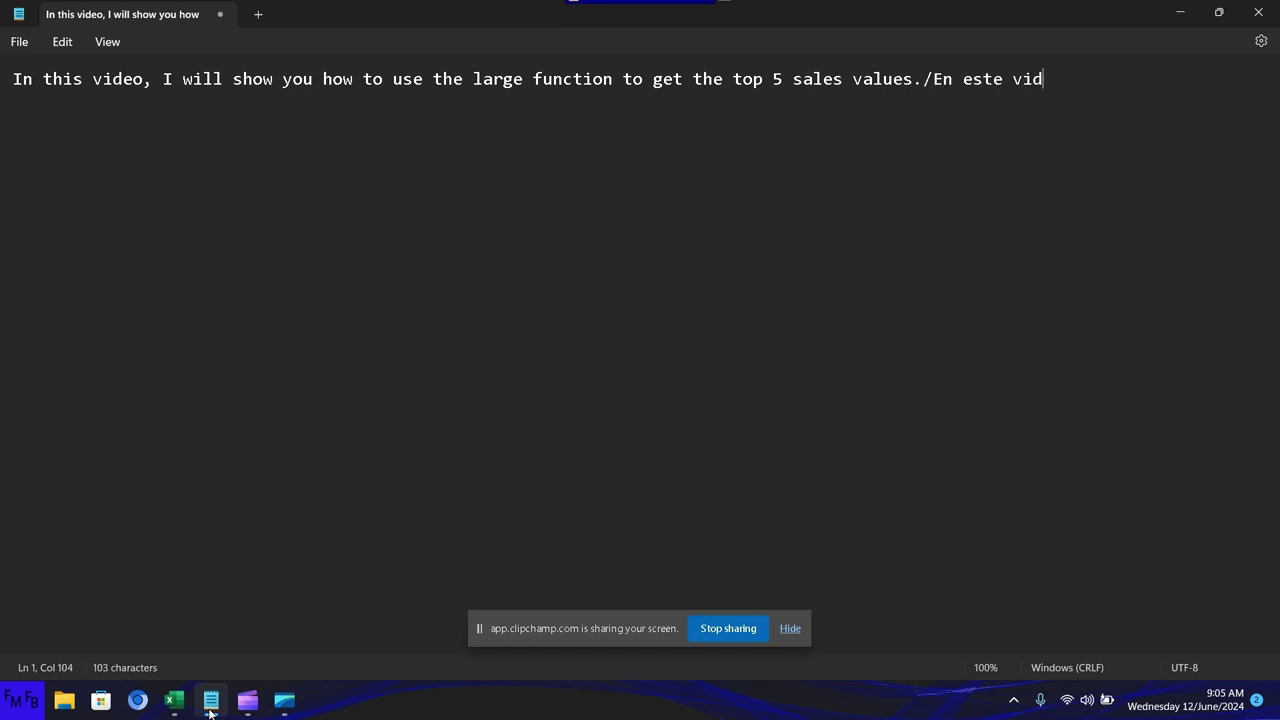
pyautogui.write('eo, you')
pyautogui.press('BackSpace')
pyautogui.write('les mos')
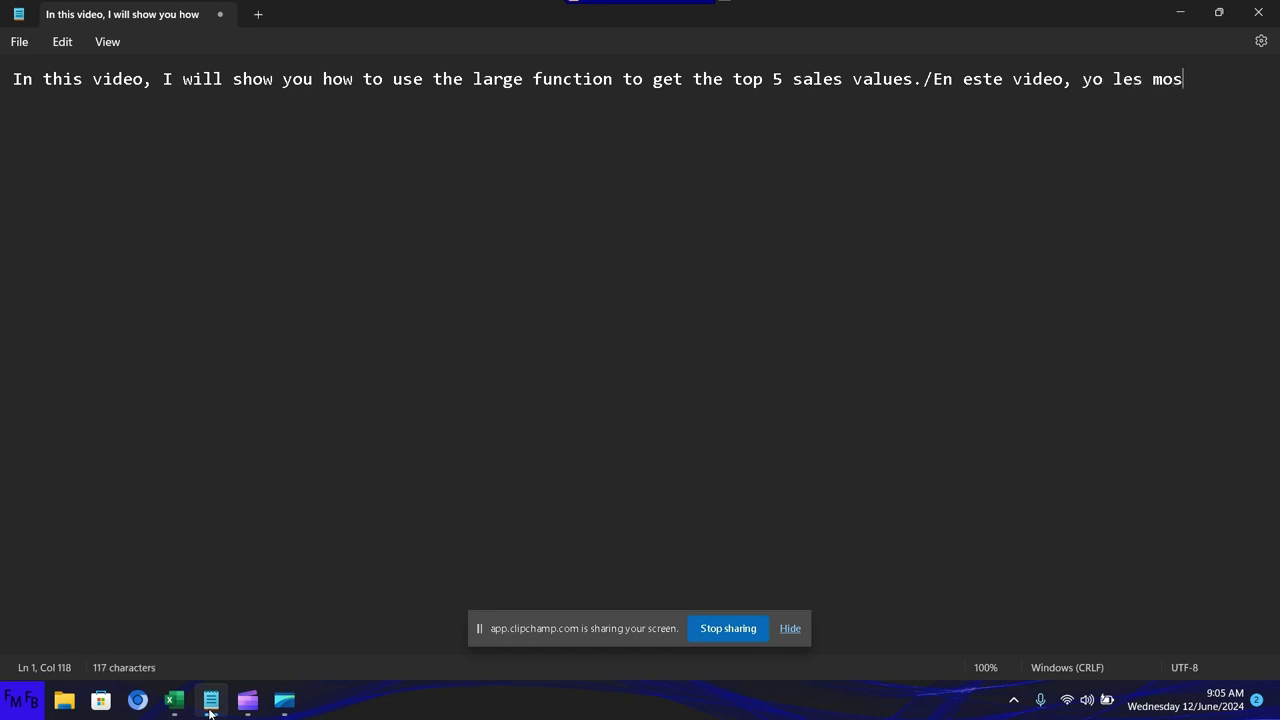
pyautogui.write('trar')
pyautogui.write('é como usa')
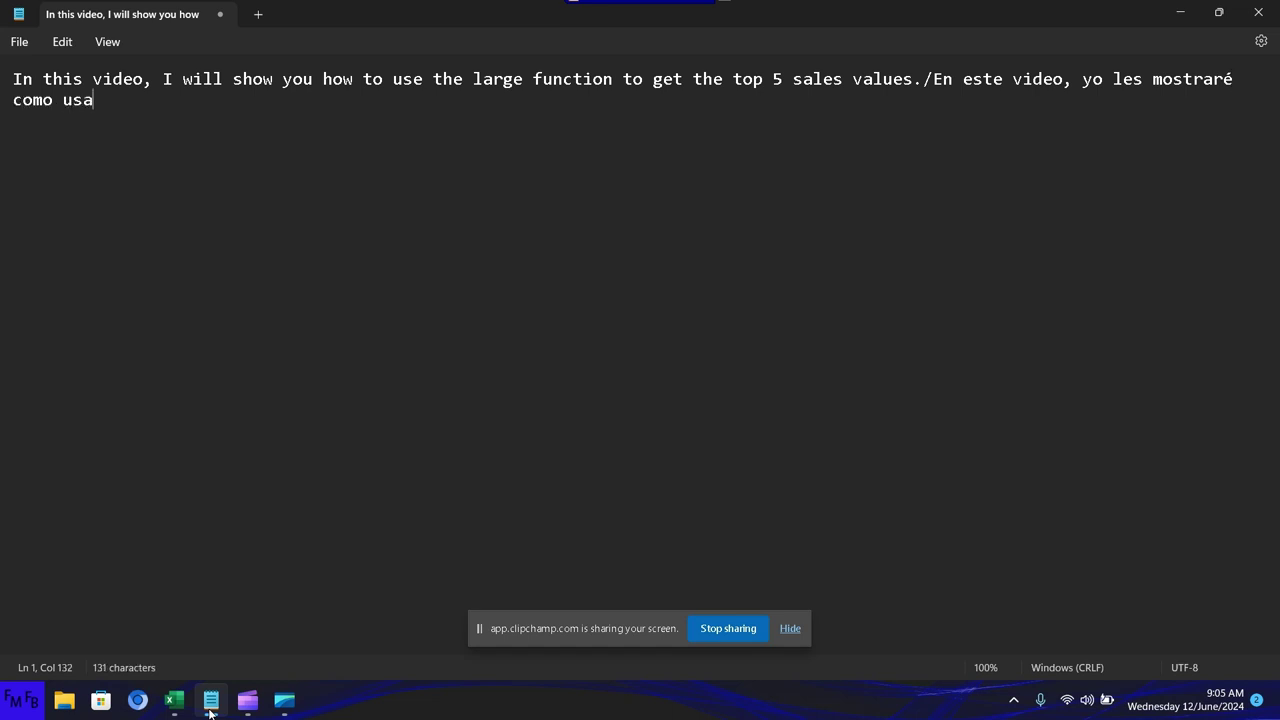
pyautogui.write('r la fun')
pyautogui.write('ció')
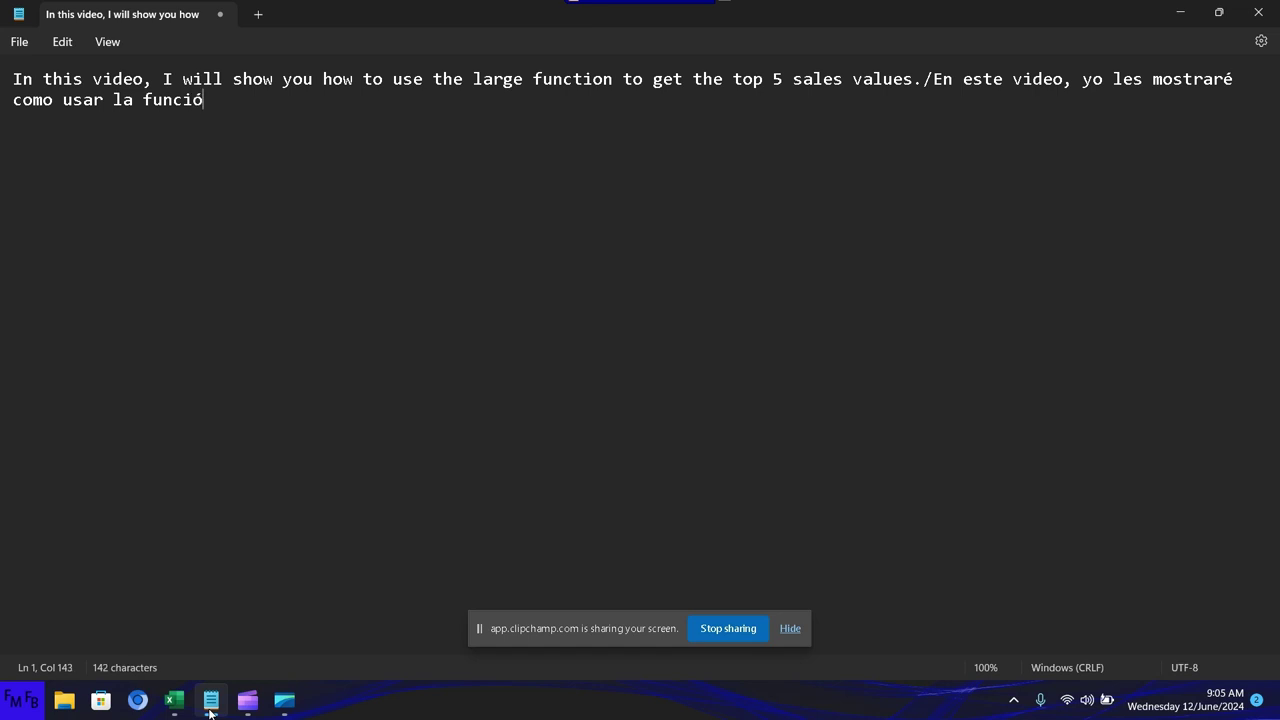
pyautogui.write('n large')
pyautogui.write(', para o')
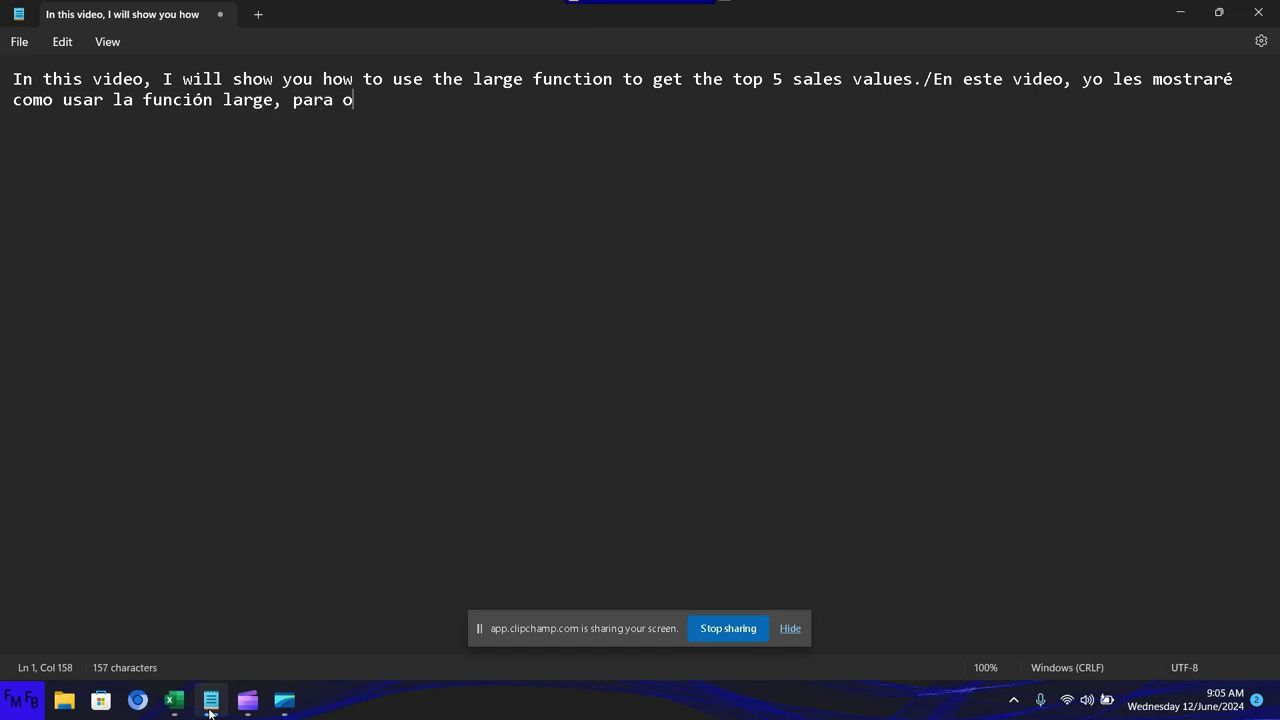
pyautogui.write('btener los ')
pyautogui.write('pri')
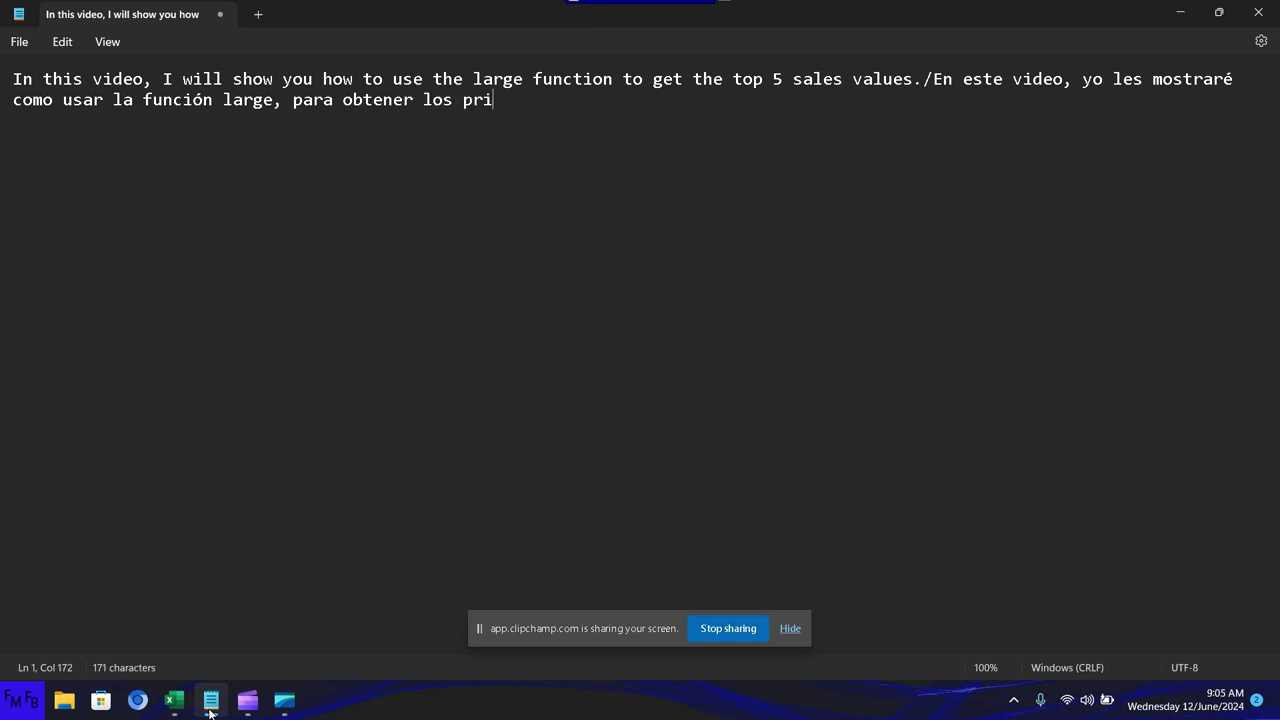
pyautogui.write('meros')
pyautogui.write(' 5 val')
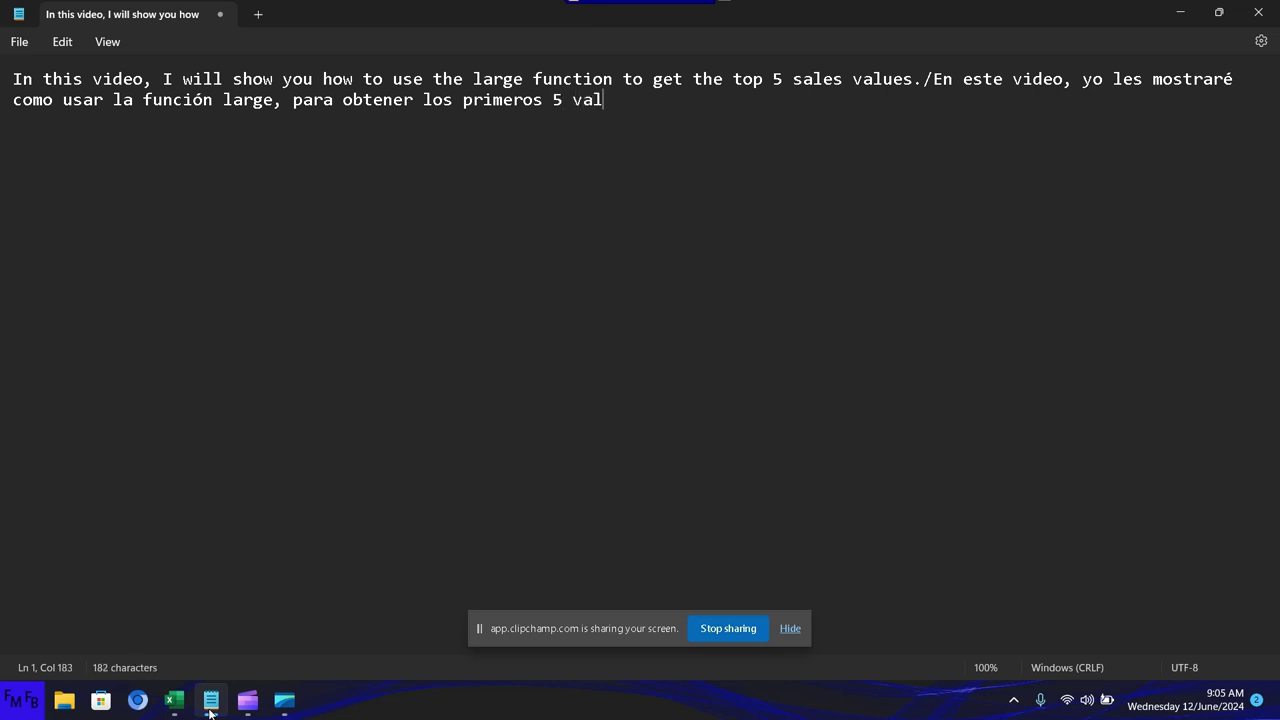
pyautogui.write('oresd')
pyautogui.write(' de venta ma')
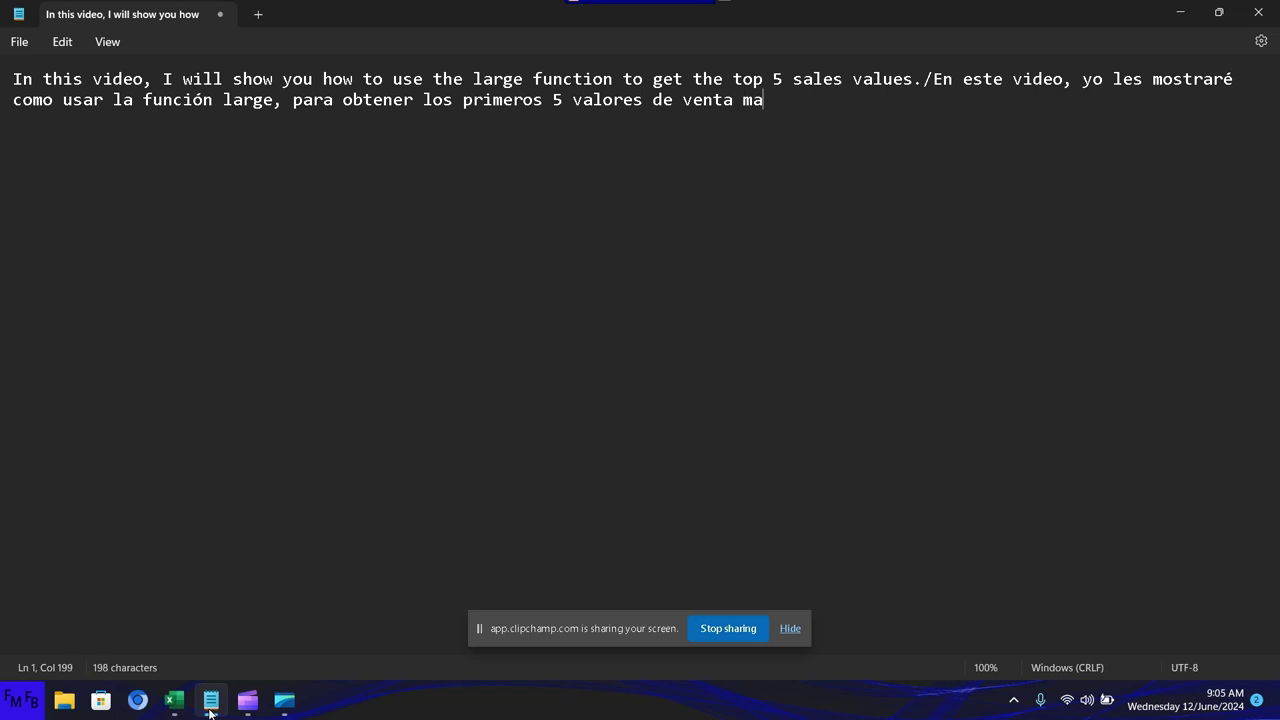
pyautogui.press('BackSpace')
pyautogui.write('ás alto')
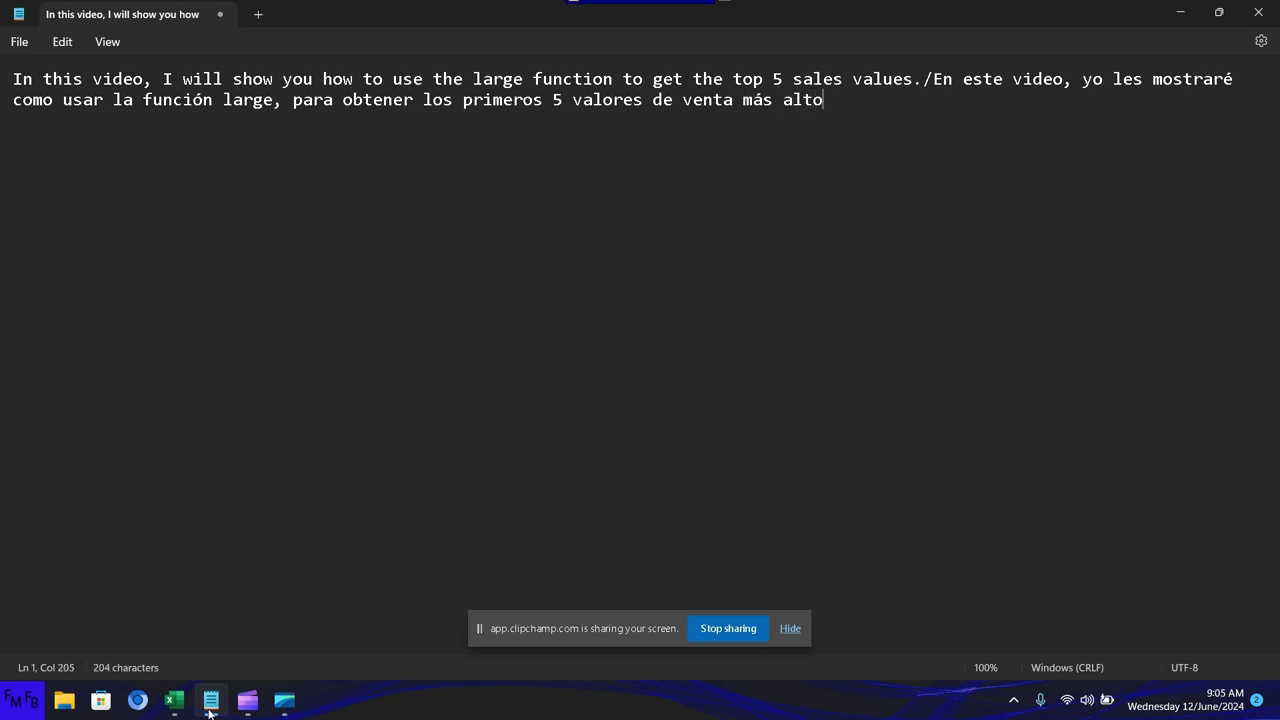
pyautogui.write('s.')
pyautogui.moveTo(174, 700)
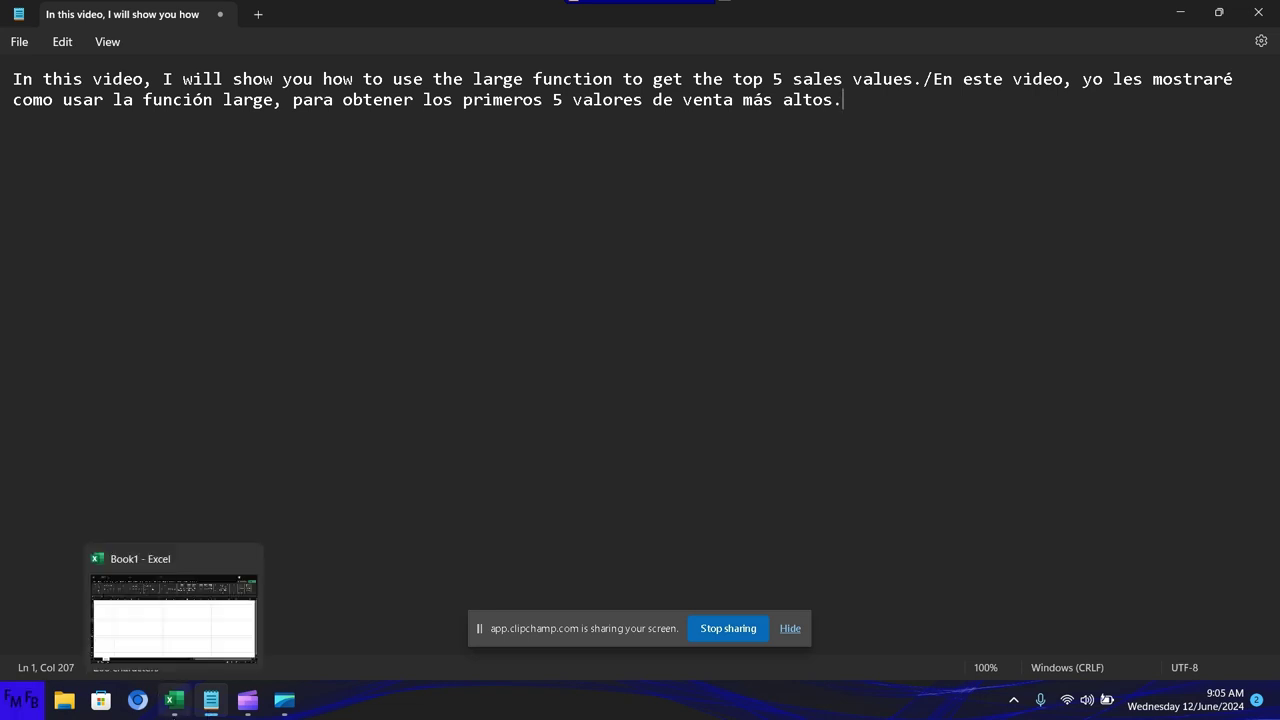
pyautogui.click(174, 615)
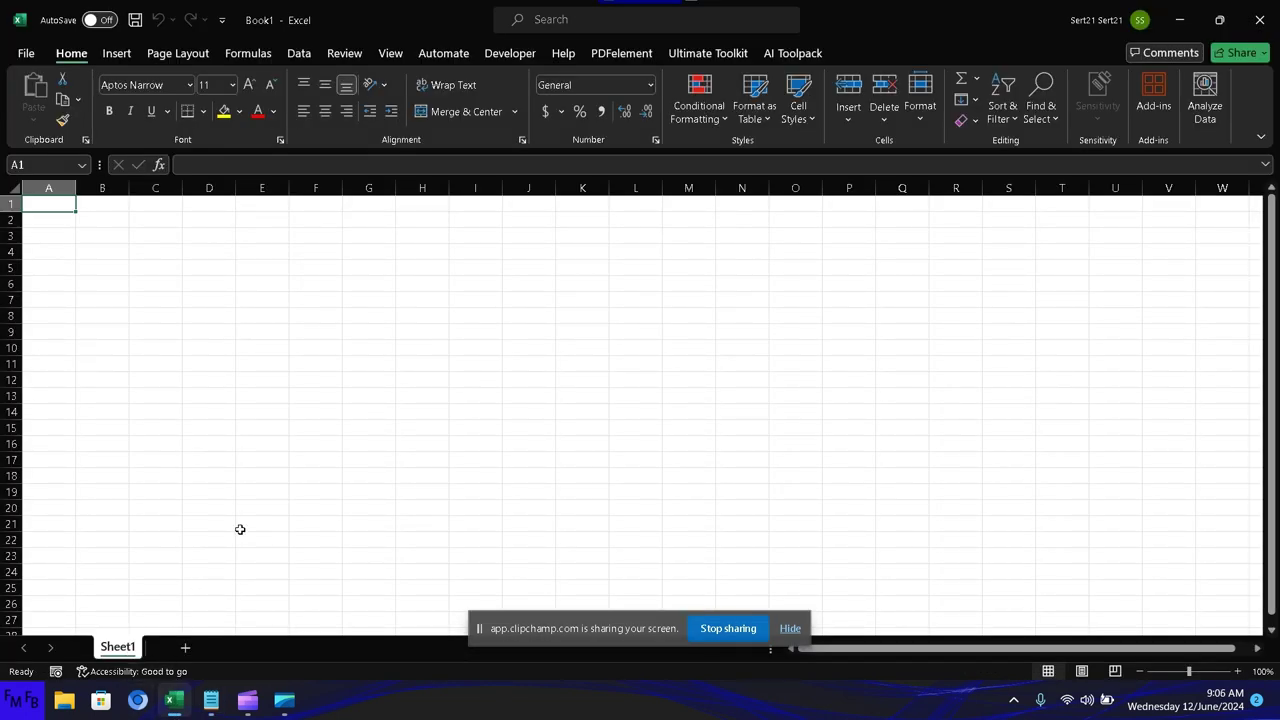
# Enter the headers City in A1 and Sales in B1
pyautogui.write('C')
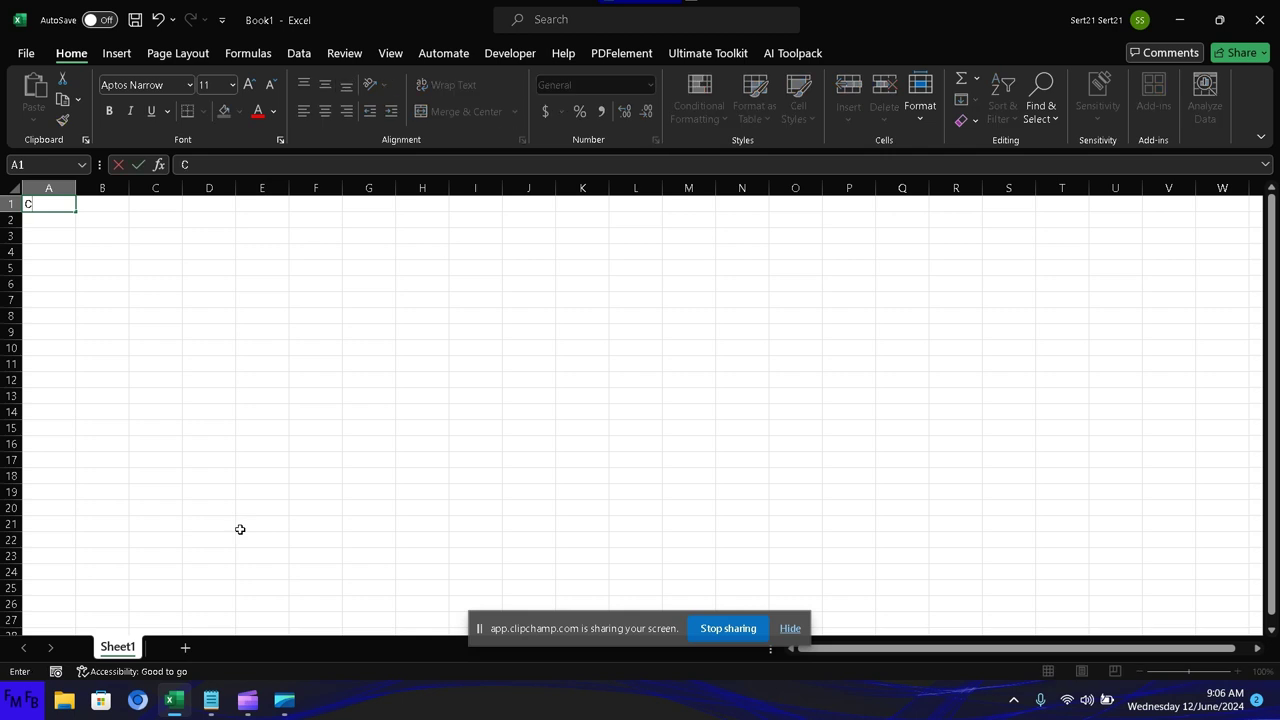
pyautogui.write('ity')
pyautogui.press('Tab')
pyautogui.write('Sales')
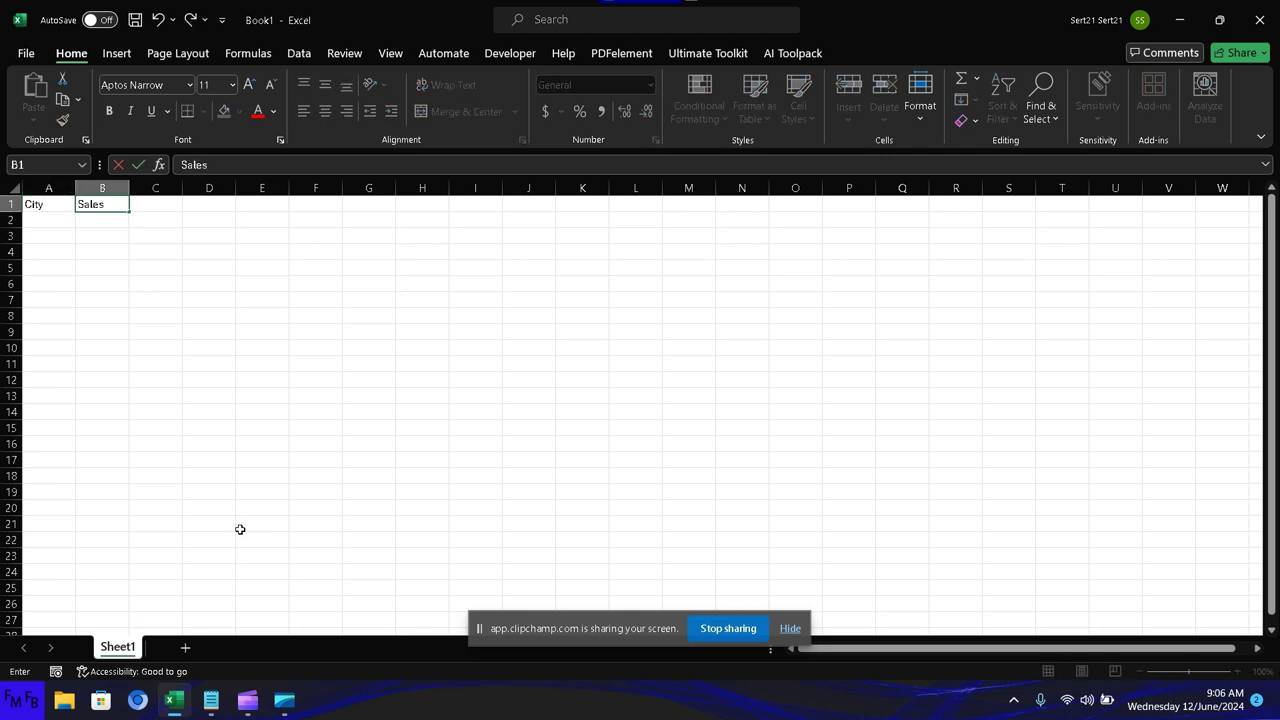
pyautogui.press('Return')
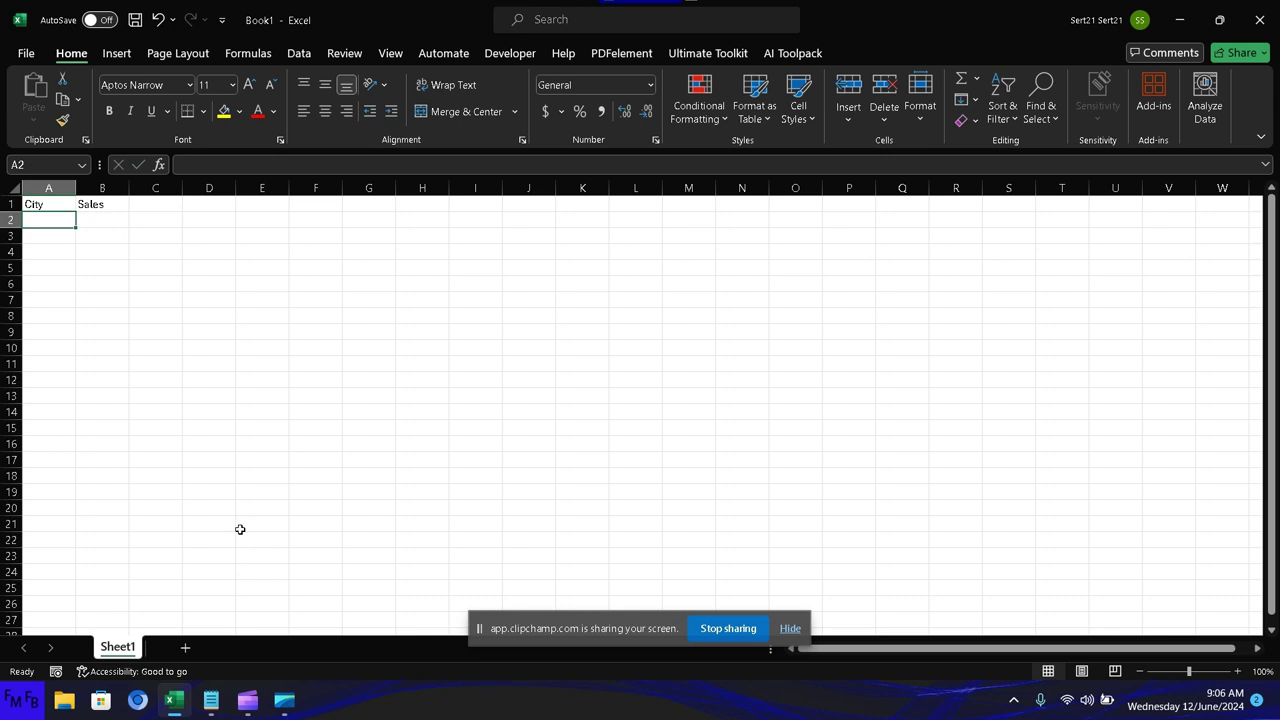
# List Tegucigalpa, San Pedro Sula and La Ceiba in A2:A4
pyautogui.write('Teguci')
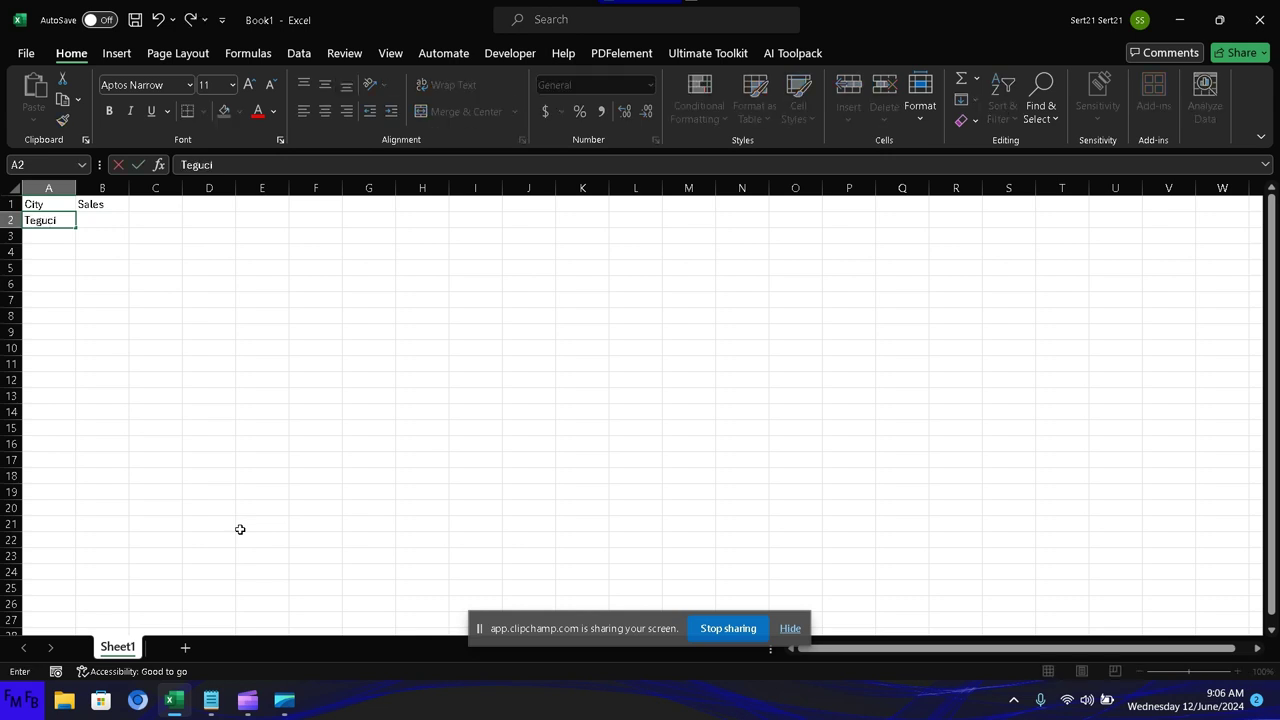
pyautogui.write('galpa')
pyautogui.press('Return')
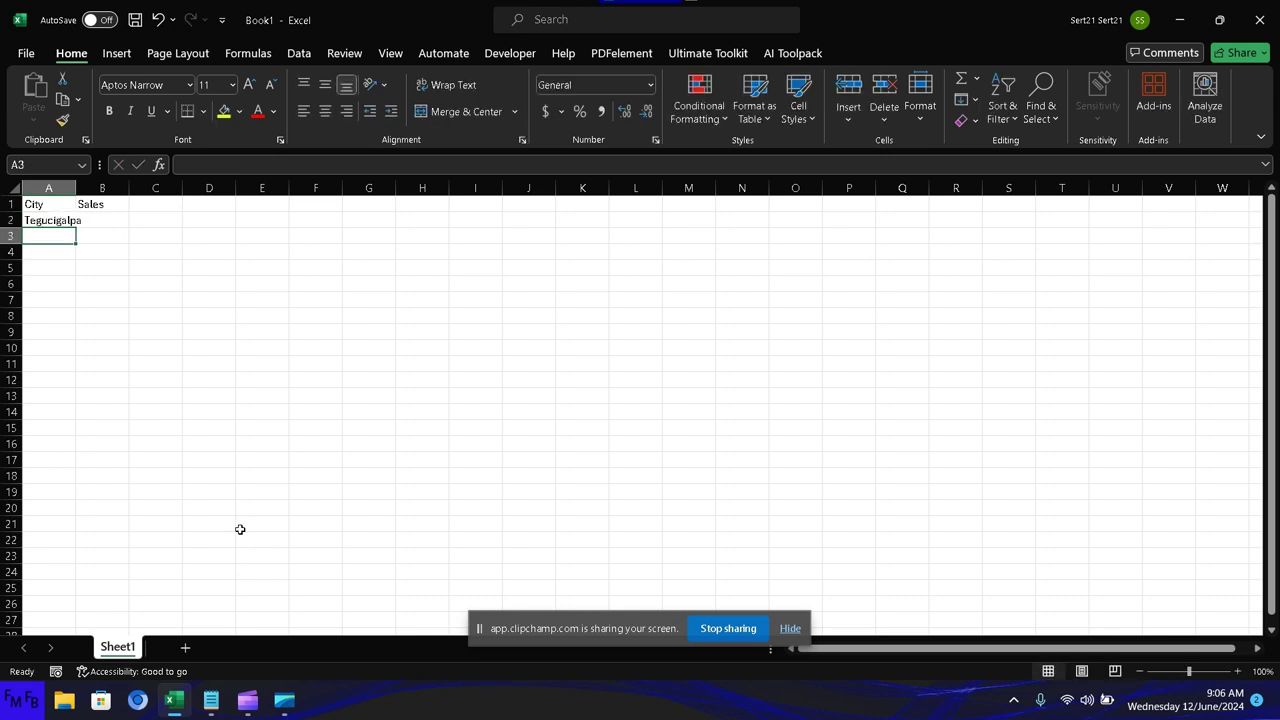
pyautogui.write('San')
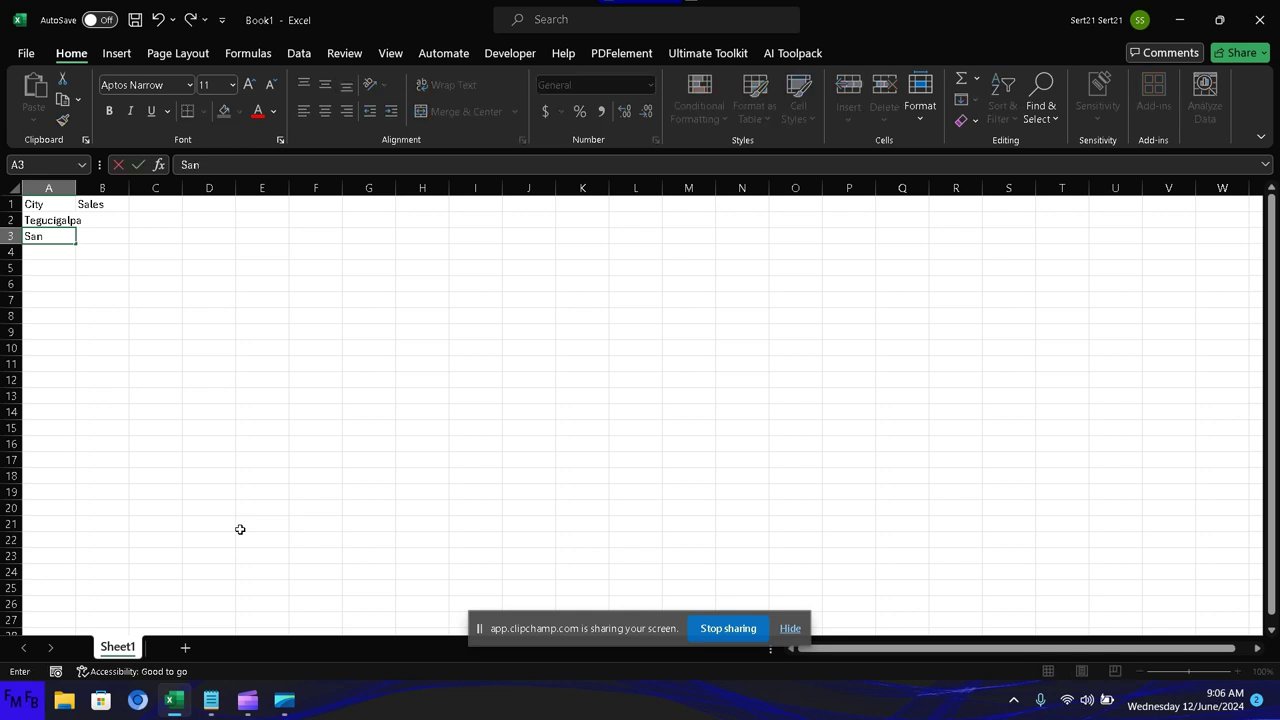
pyautogui.write(' Pedro')
pyautogui.write(' Sula')
pyautogui.press('Return')
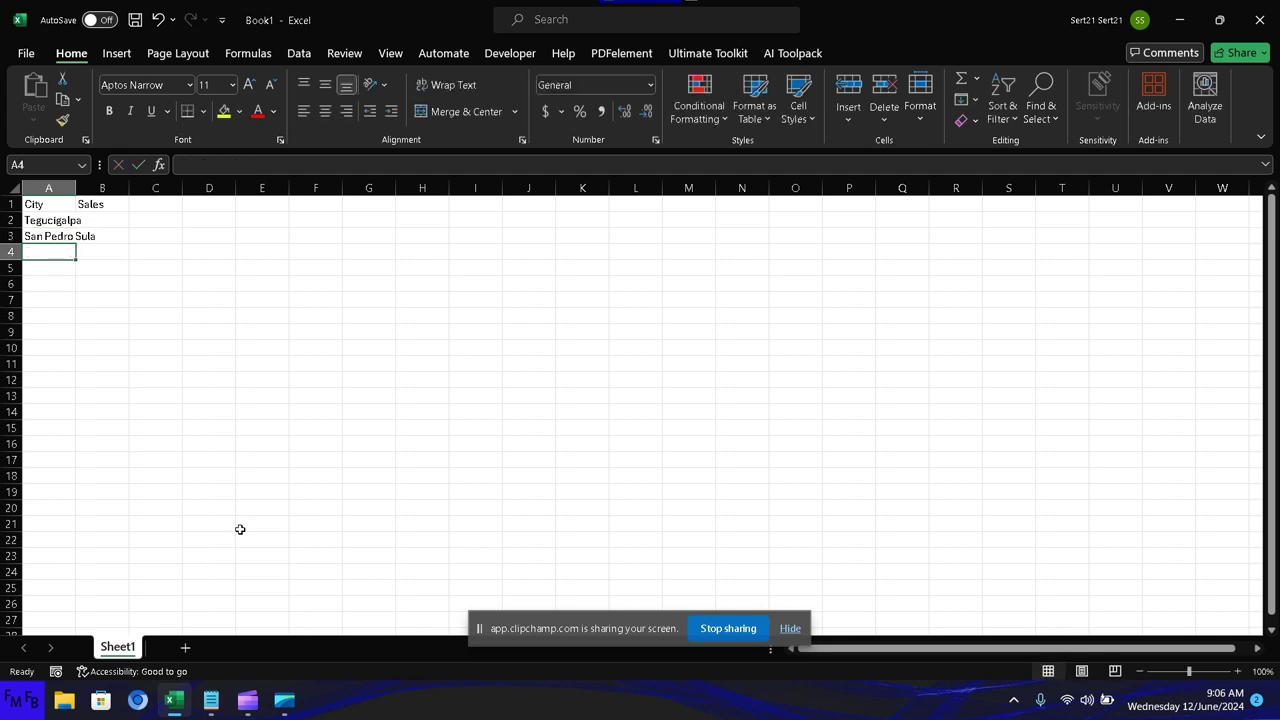
pyautogui.write('La Cei')
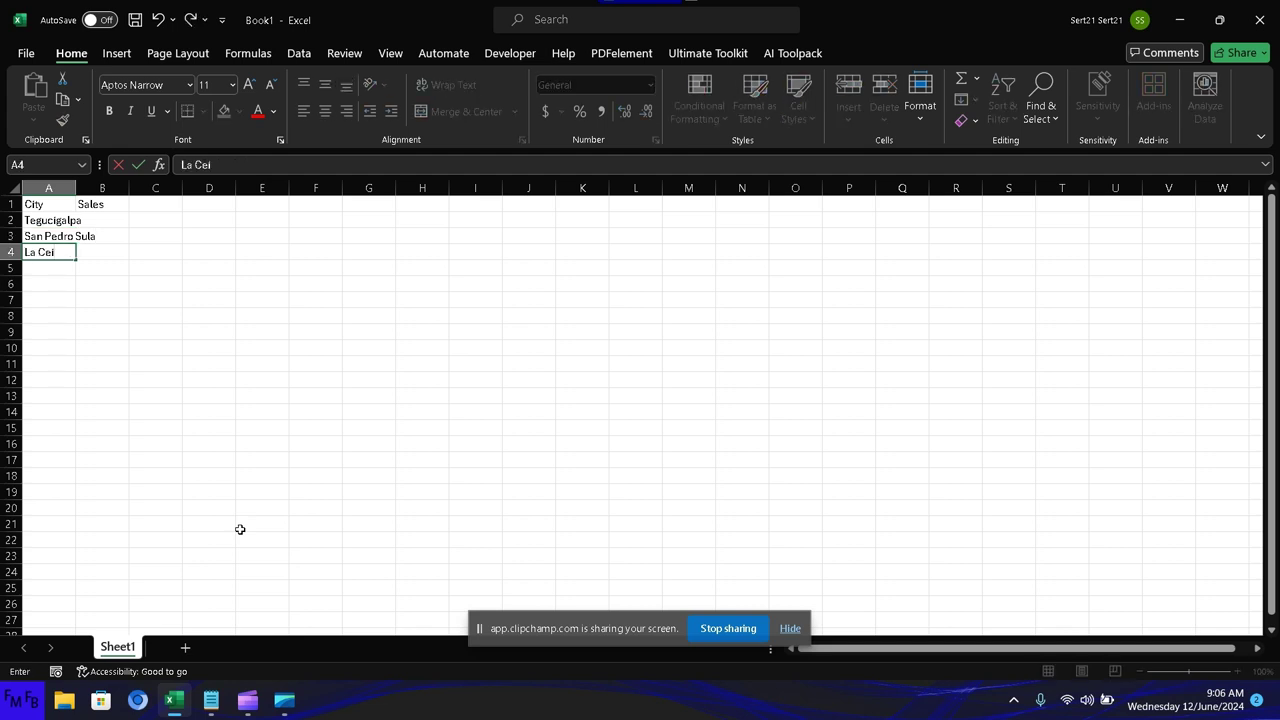
pyautogui.write('ba')
pyautogui.press('Tab')
pyautogui.press('Up')
pyautogui.press('Up')
pyautogui.press('Up')
pyautogui.press('Down')
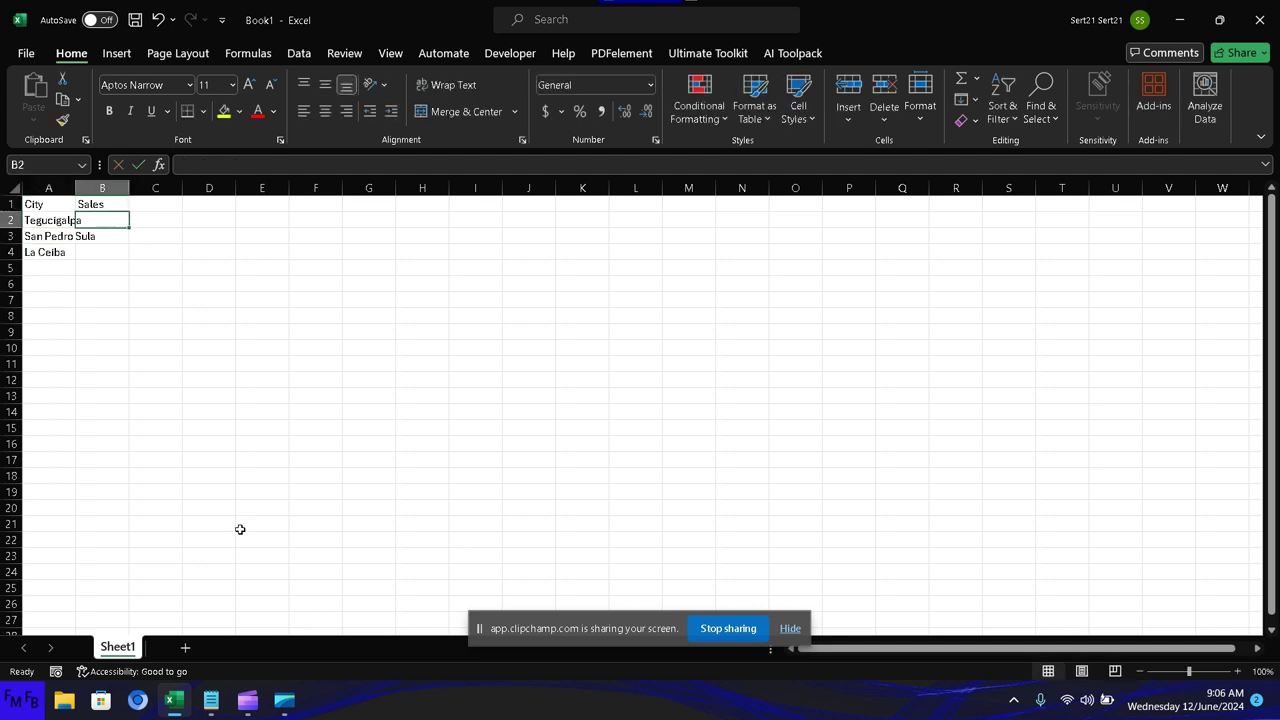
pyautogui.hotkey('shift', 'Down')
pyautogui.hotkey('shift', 'Down')
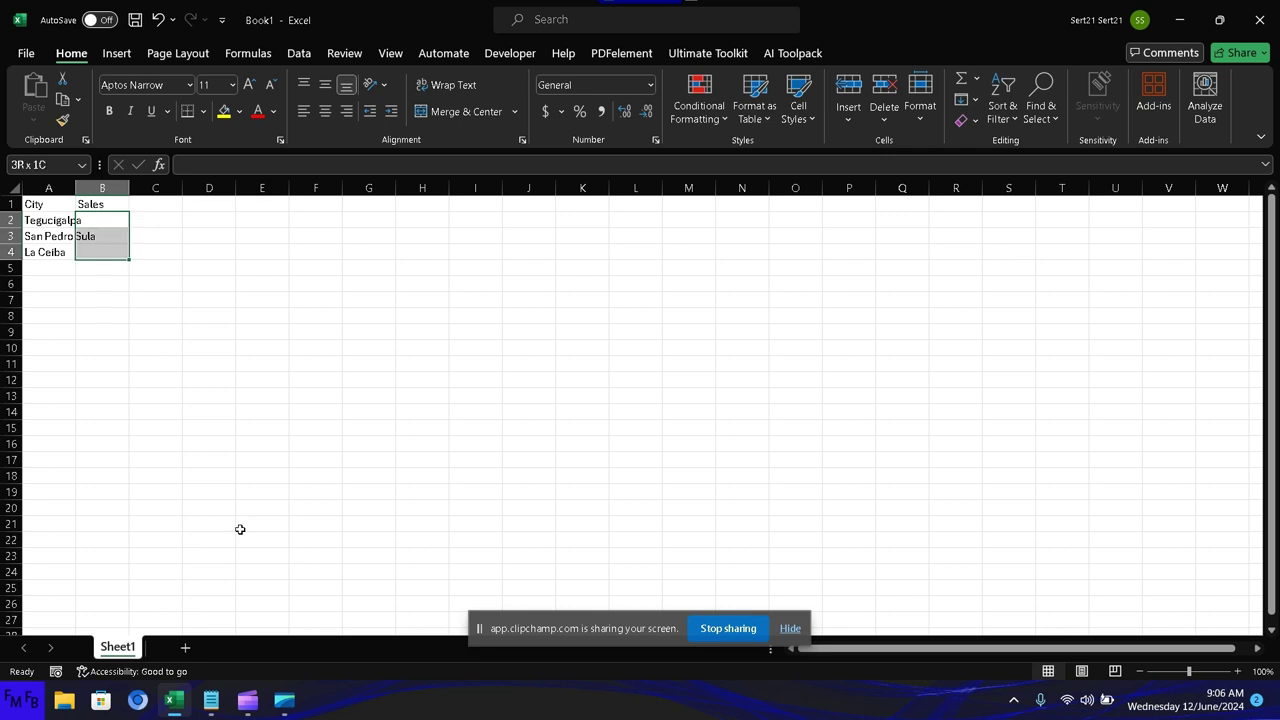
pyautogui.press('Down')
pyautogui.press('Down')
pyautogui.press('Down')
pyautogui.press('Left')
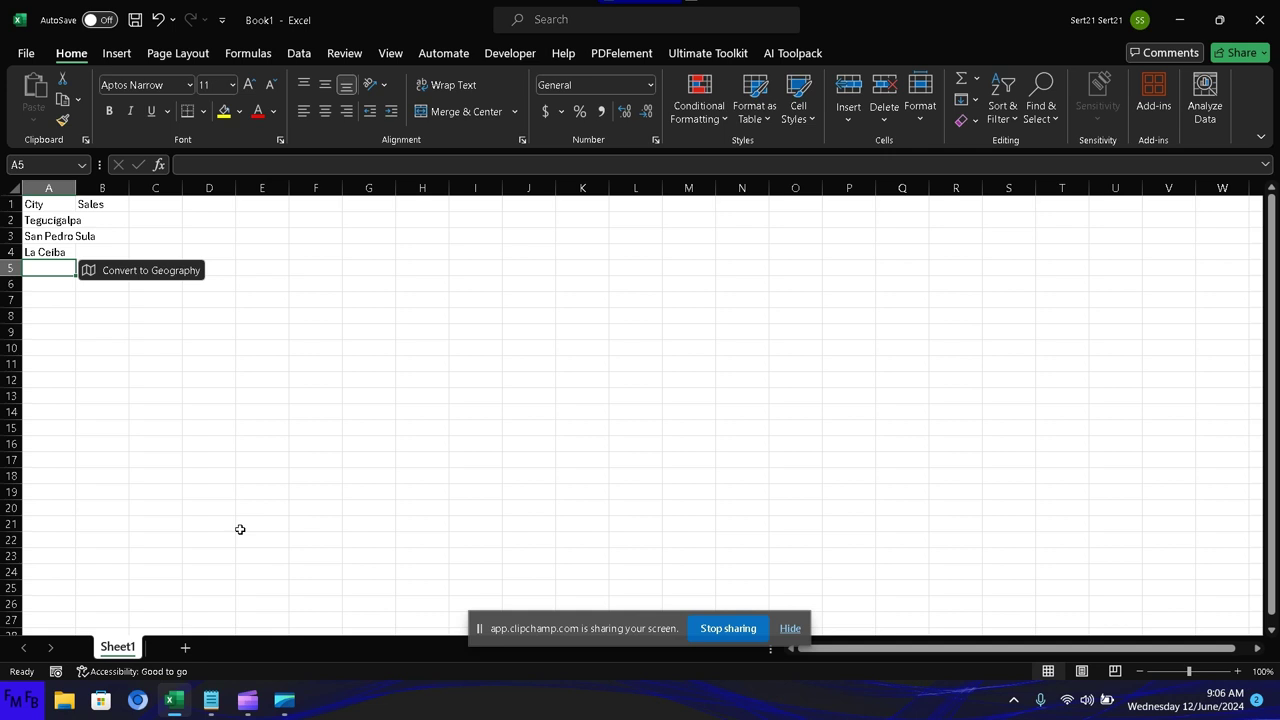
# Add San Salvador in A5 and Antigua in A6 to the City column
pyautogui.write('San S')
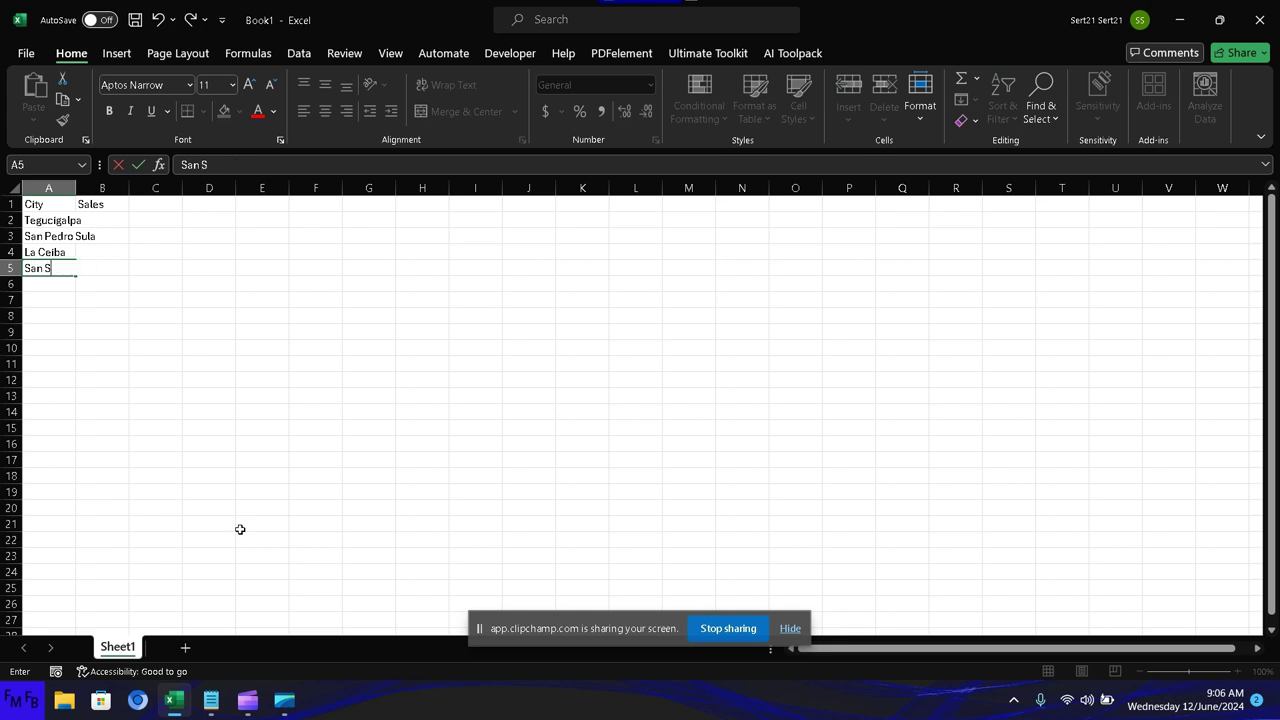
pyautogui.write('alvador')
pyautogui.press('Return')
pyautogui.write('Anti')
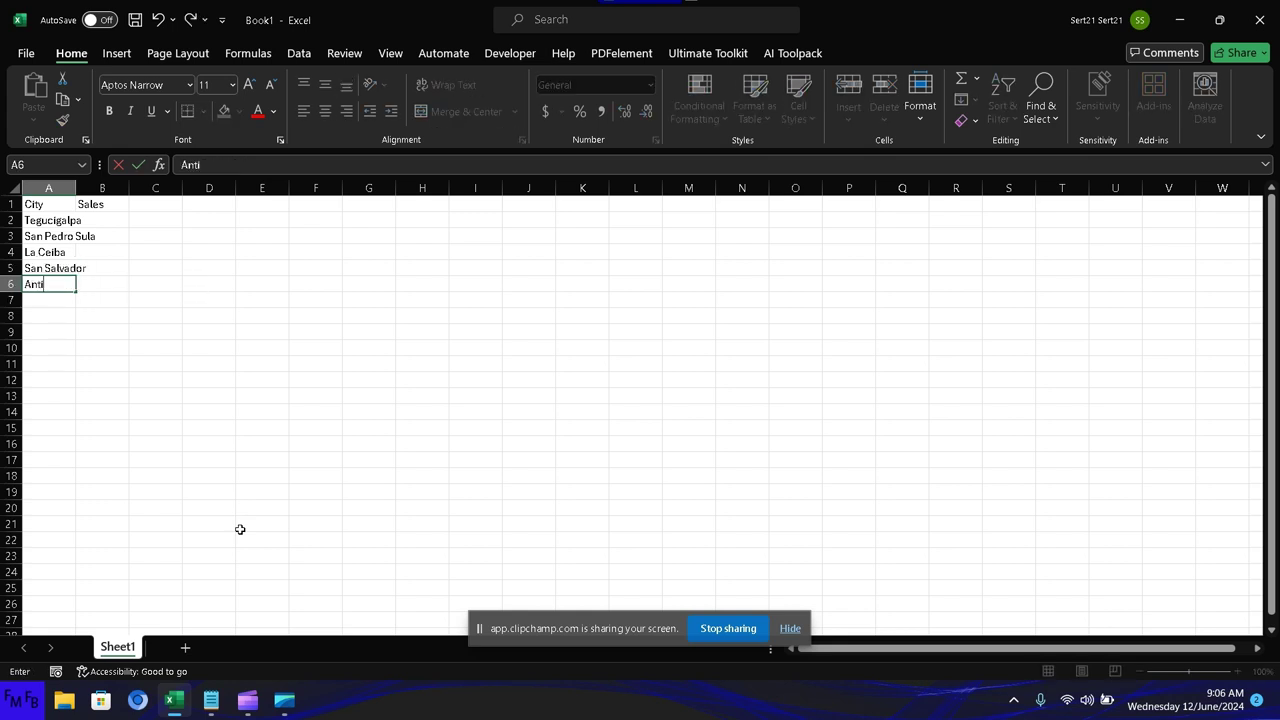
pyautogui.write('gua')
pyautogui.press('Tab')
pyautogui.hotkey('ctrl', 'Up')
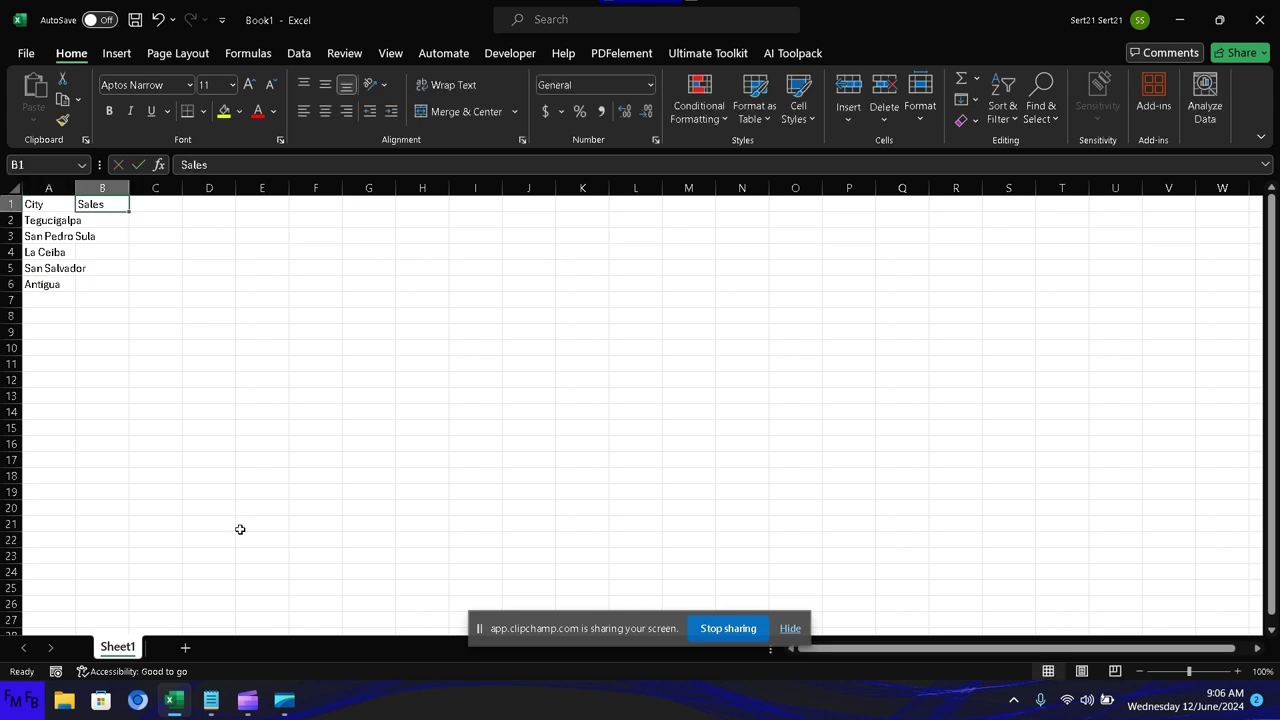
pyautogui.press('Down')
pyautogui.press('Down')
pyautogui.press('Down')
pyautogui.press('Down')
pyautogui.press('Down')
pyautogui.press('Down')
pyautogui.press('Left')
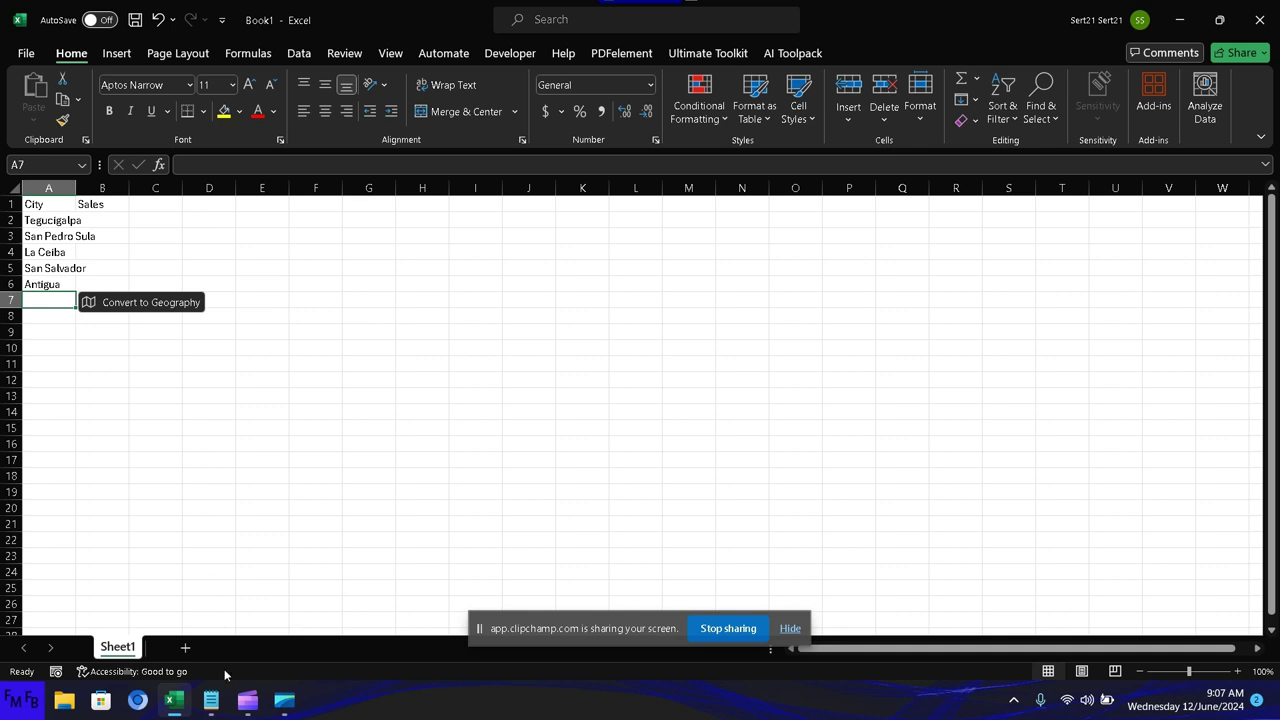
# Replace 5 with 3 in both the Spanish and English script sentences, then return to Excel
pyautogui.click(216, 703)
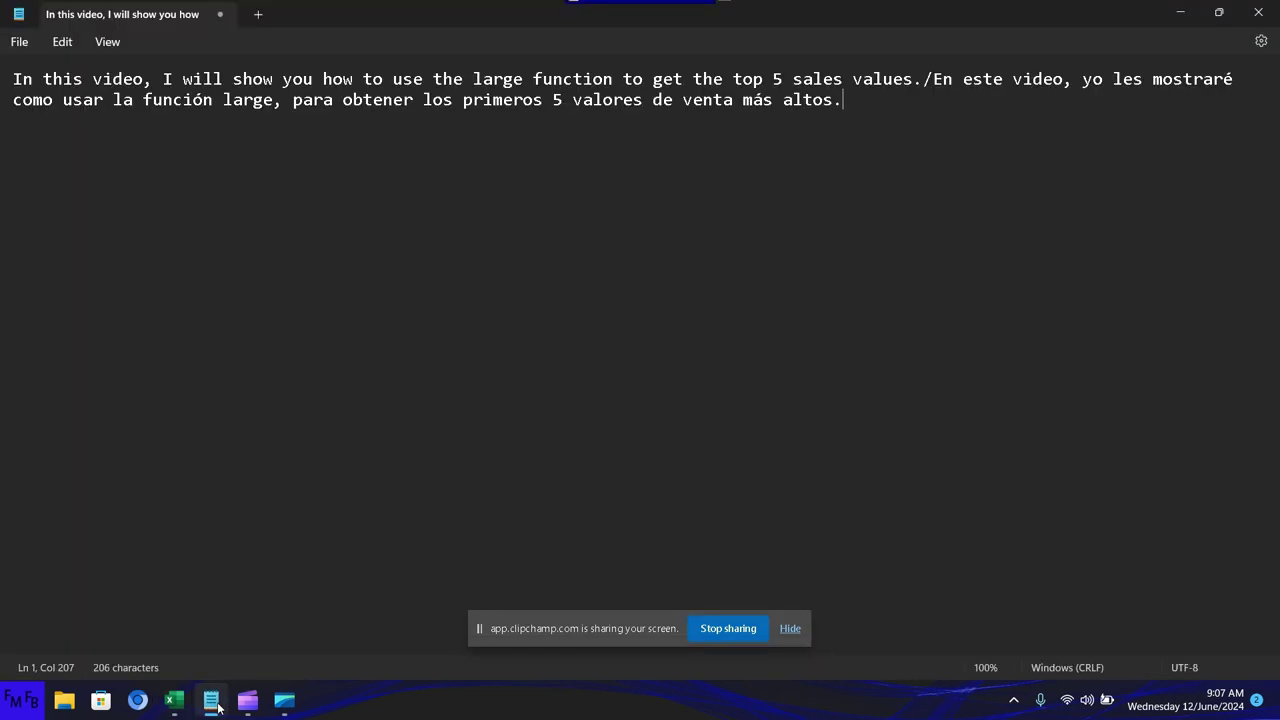
pyautogui.press('Left')
pyautogui.press('Left')
pyautogui.press('Left')
pyautogui.press('Left')
pyautogui.press('Left')
pyautogui.press('Left')
pyautogui.press('BackSpace')
pyautogui.write('3')
pyautogui.press('Up')
pyautogui.press('Right')
pyautogui.press('Right')
pyautogui.press('Right')
pyautogui.press('BackSpace')
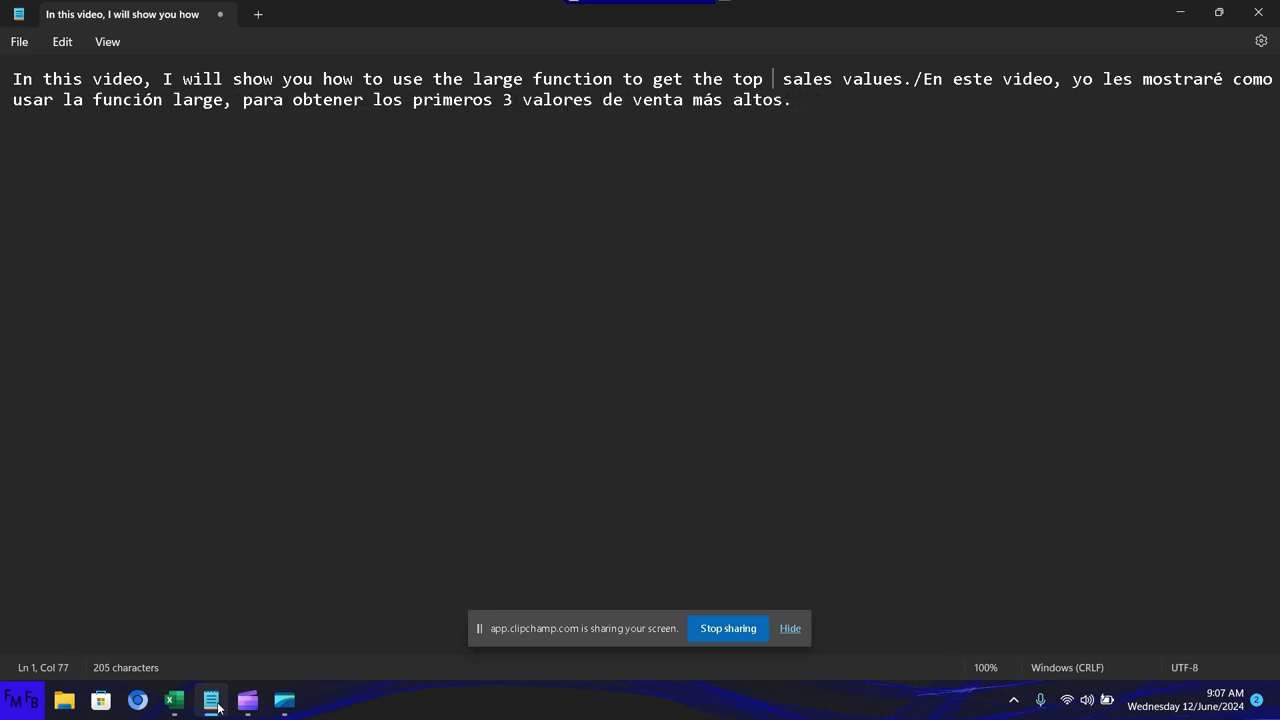
pyautogui.write('3')
pyautogui.click(218, 705)
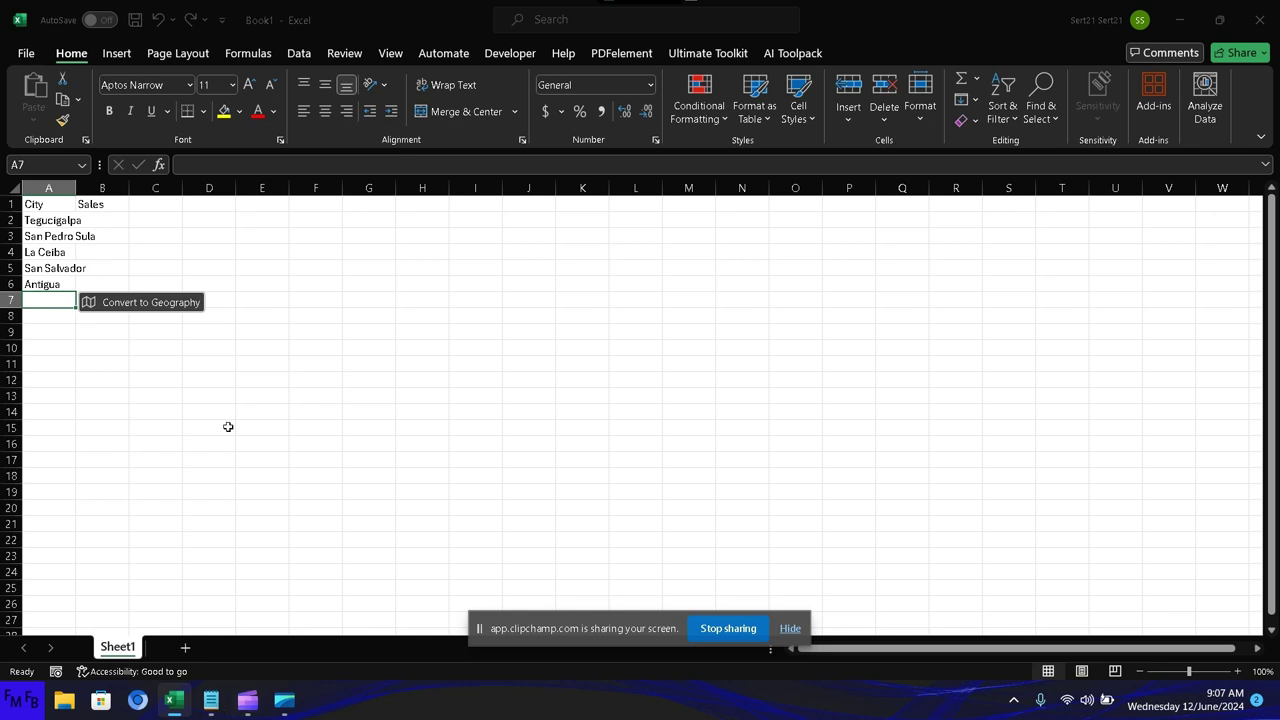
# Fill B2:B6 at once with =RANDBETWEEN(10000,2000000)
pyautogui.click(111, 222)
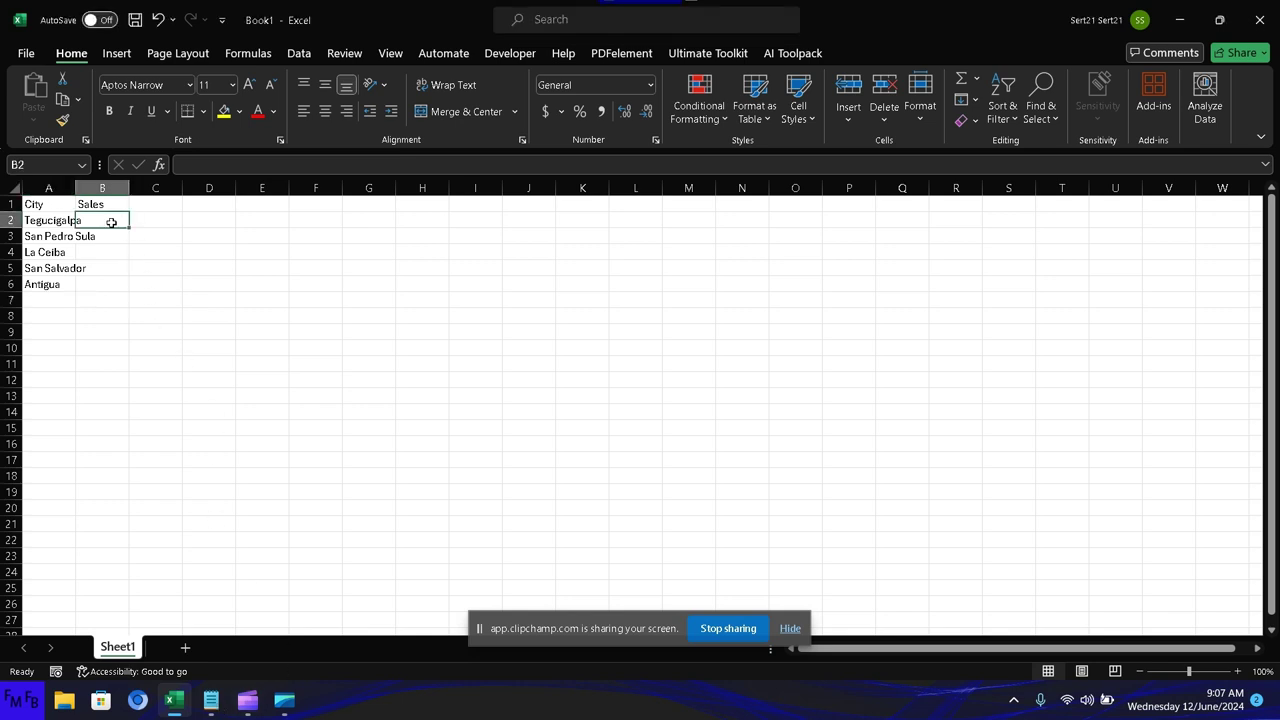
pyautogui.hotkey('shift', 'Down')
pyautogui.hotkey('shift', 'Down')
pyautogui.hotkey('shift', 'Down')
pyautogui.hotkey('shift', 'Down')
pyautogui.write('=')
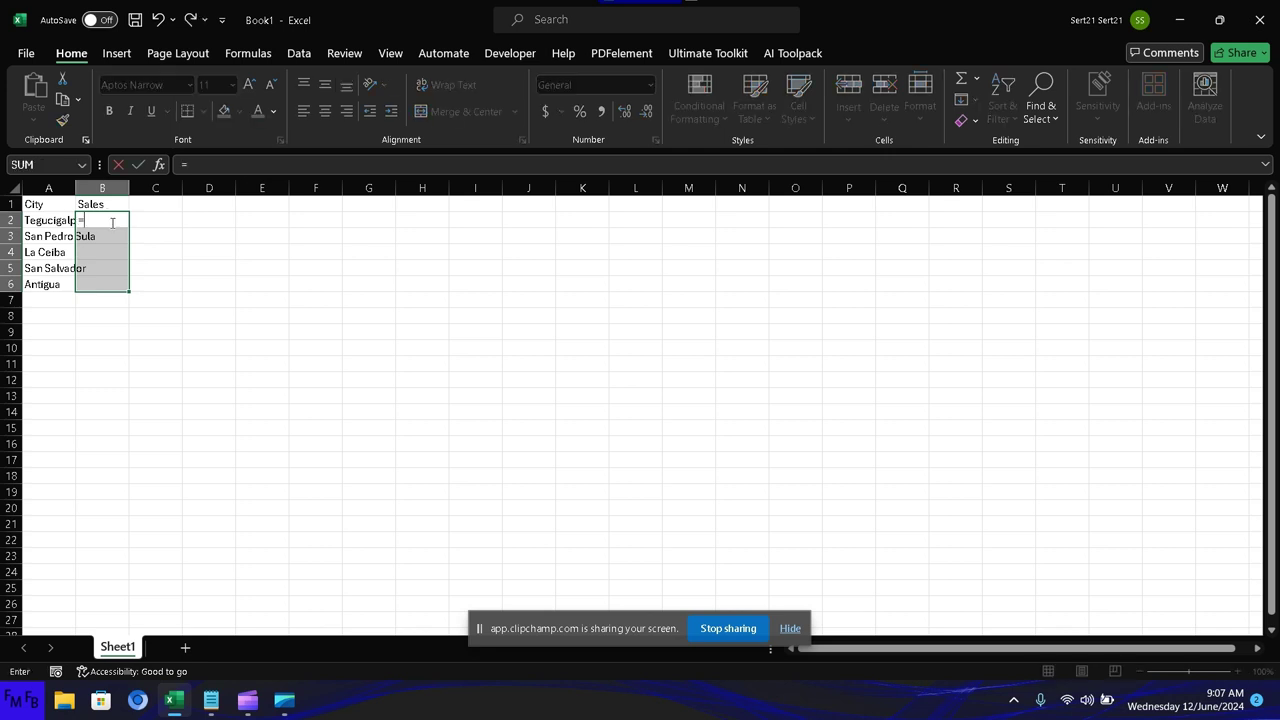
pyautogui.write('randbe')
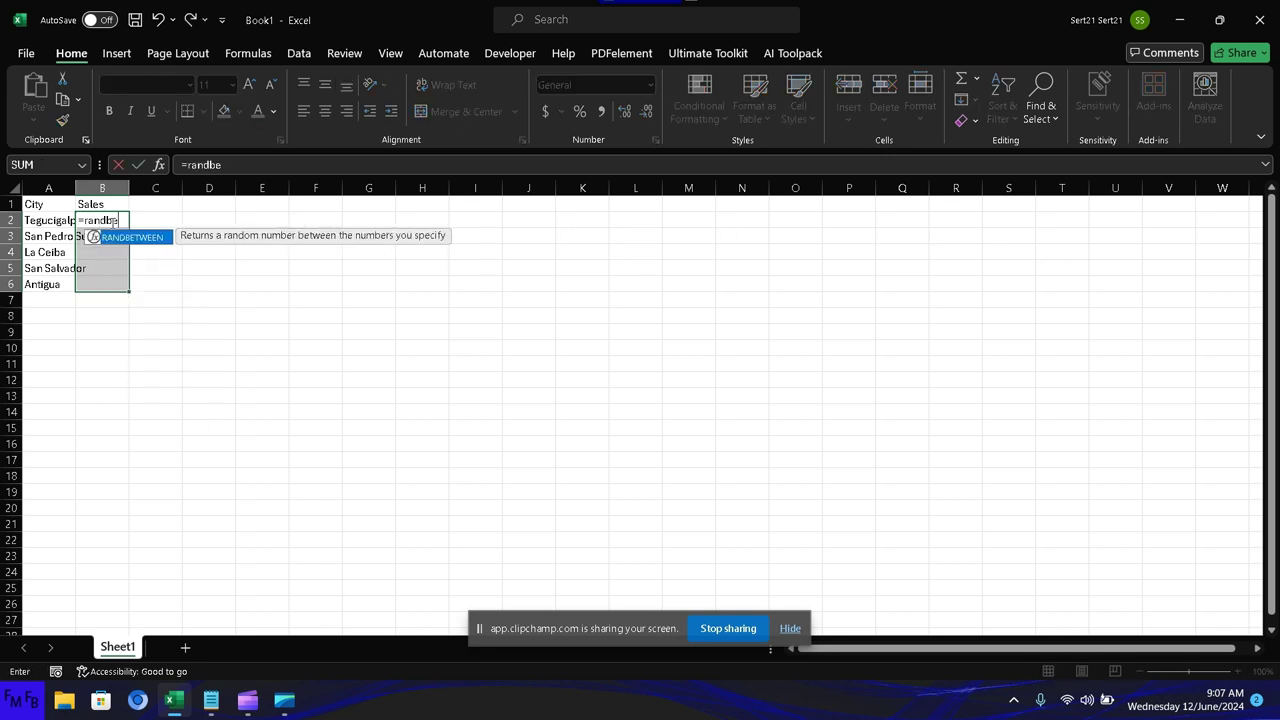
pyautogui.write('tween')
pyautogui.write('(')
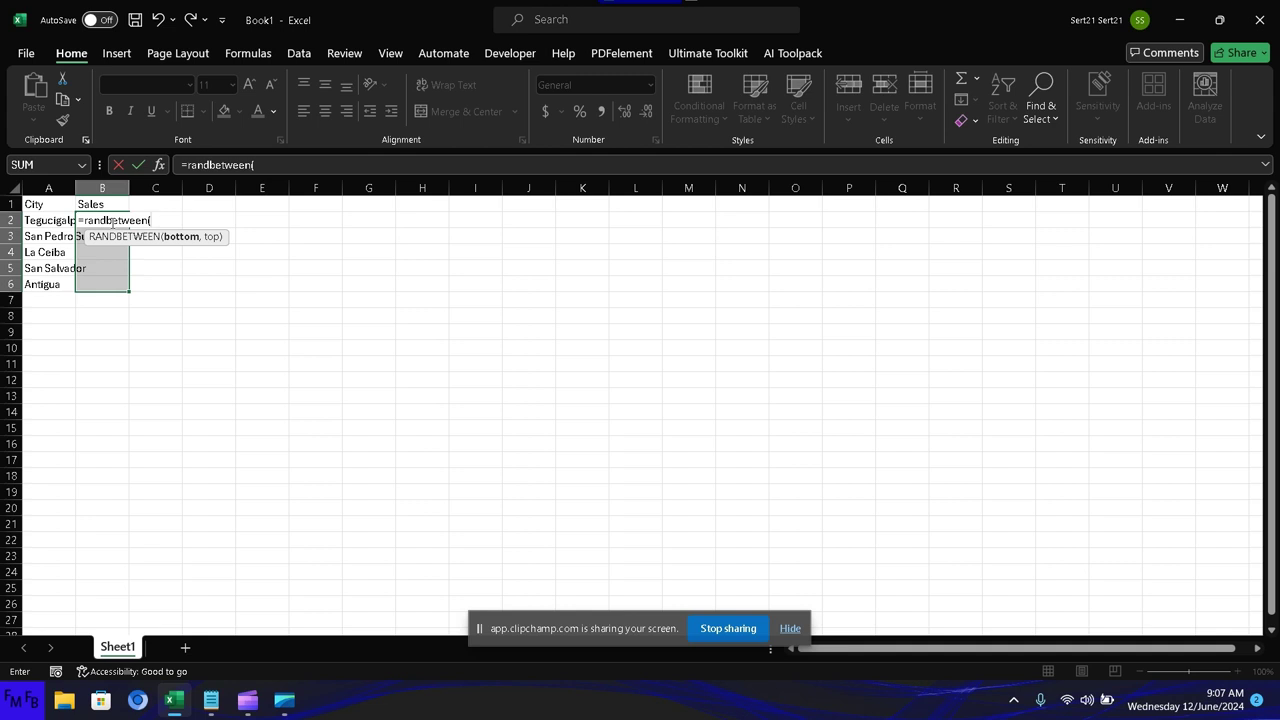
pyautogui.write('1000')
pyautogui.write('0')
pyautogui.write(',200')
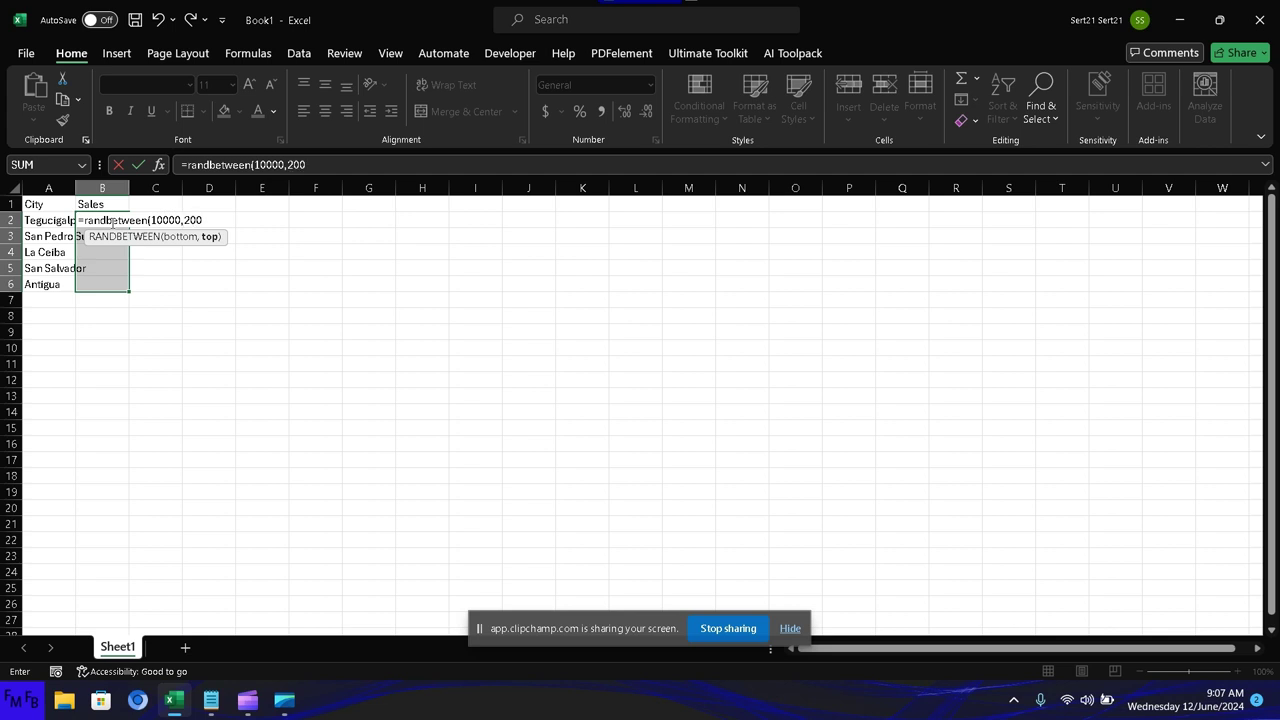
pyautogui.write('0000')
pyautogui.write(')')
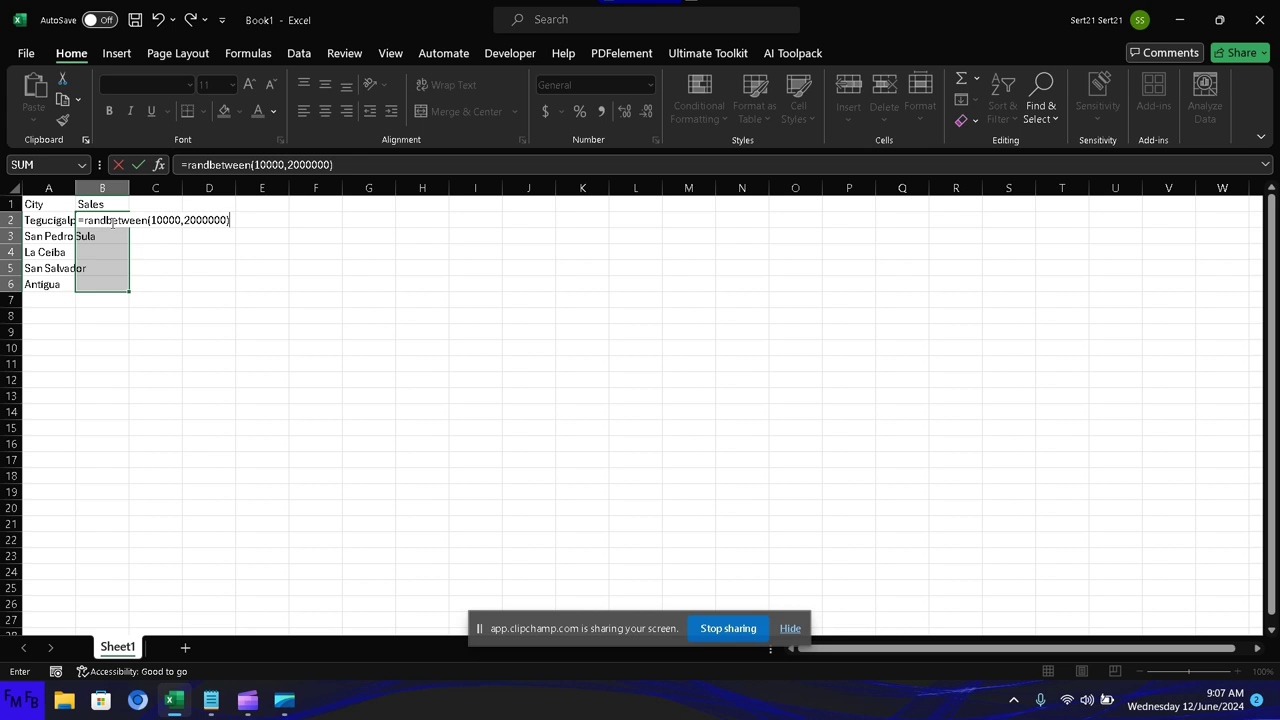
pyautogui.hotkey('ctrl', 'Return')
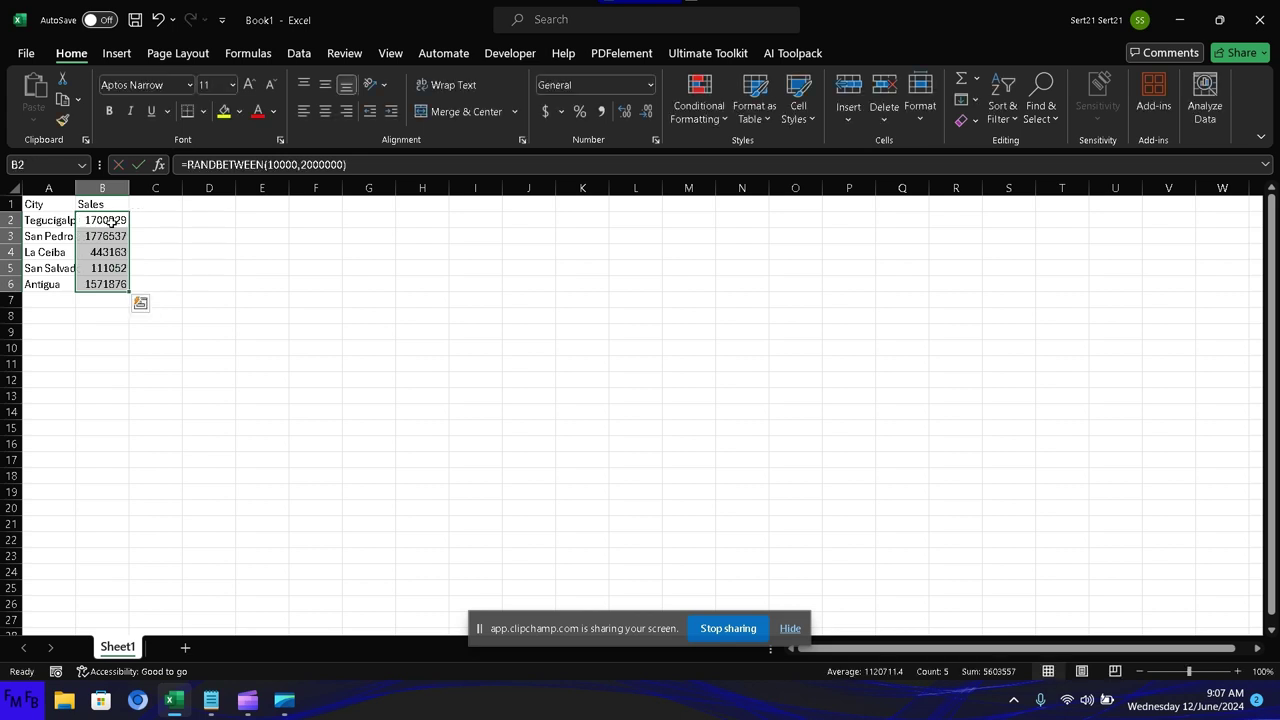
pyautogui.press('Right')
pyautogui.press('Right')
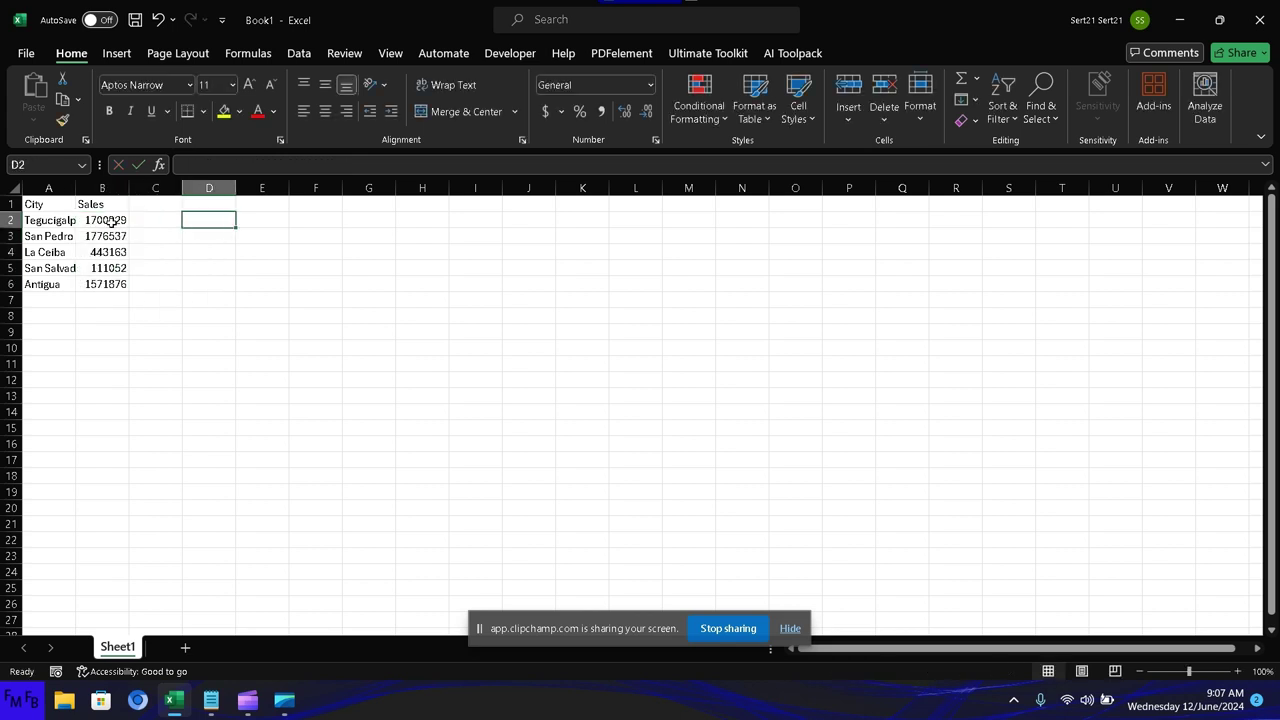
# Enter rank numbers 1, 2 and 3 in D2:D4
pyautogui.write('1')
pyautogui.press('Return')
pyautogui.write('2')
pyautogui.press('Return')
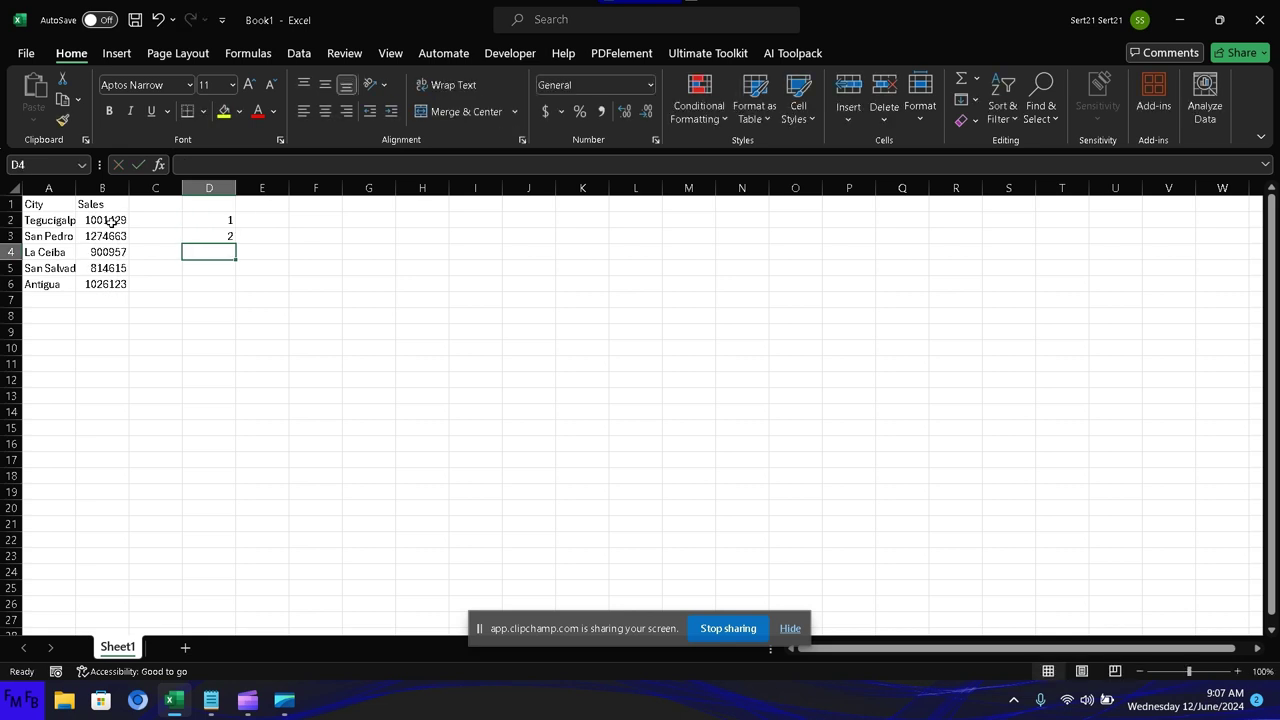
pyautogui.write('3')
pyautogui.press('Tab')
# Add the headings Top 3 in E1 and Bottom 3 in G1
pyautogui.press('Up')
pyautogui.press('Up')
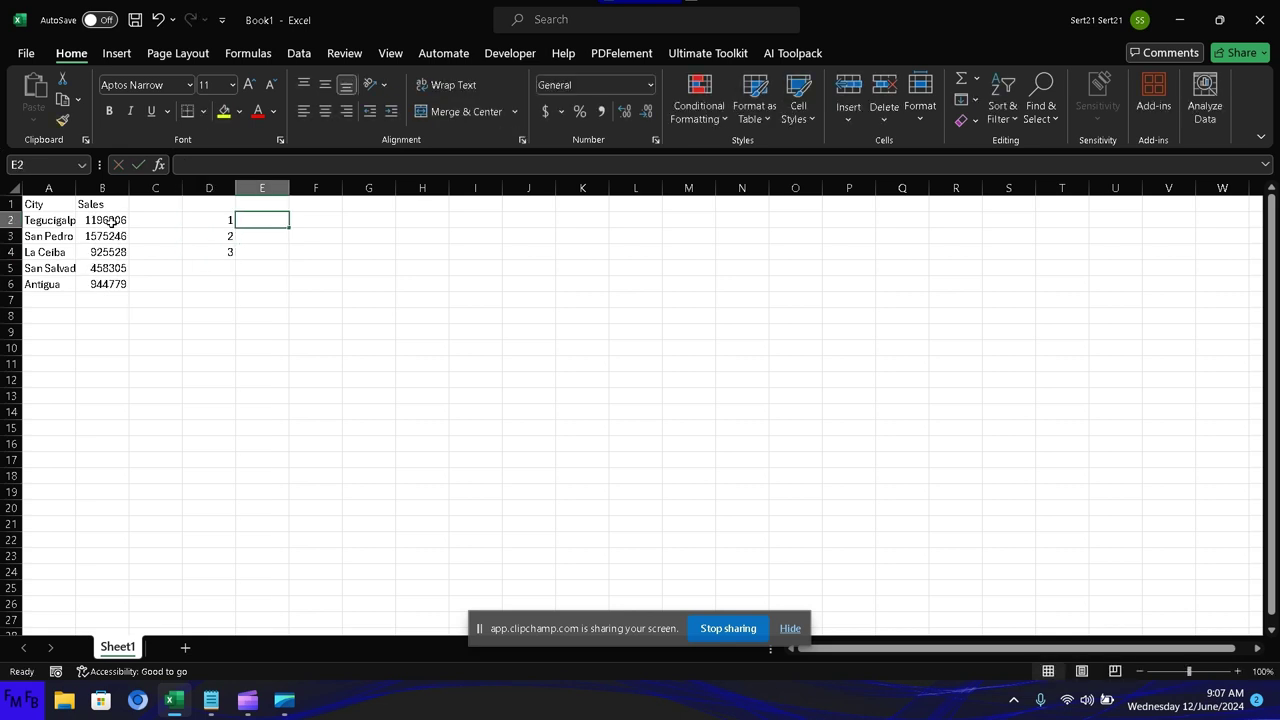
pyautogui.press('Up')
pyautogui.write('T')
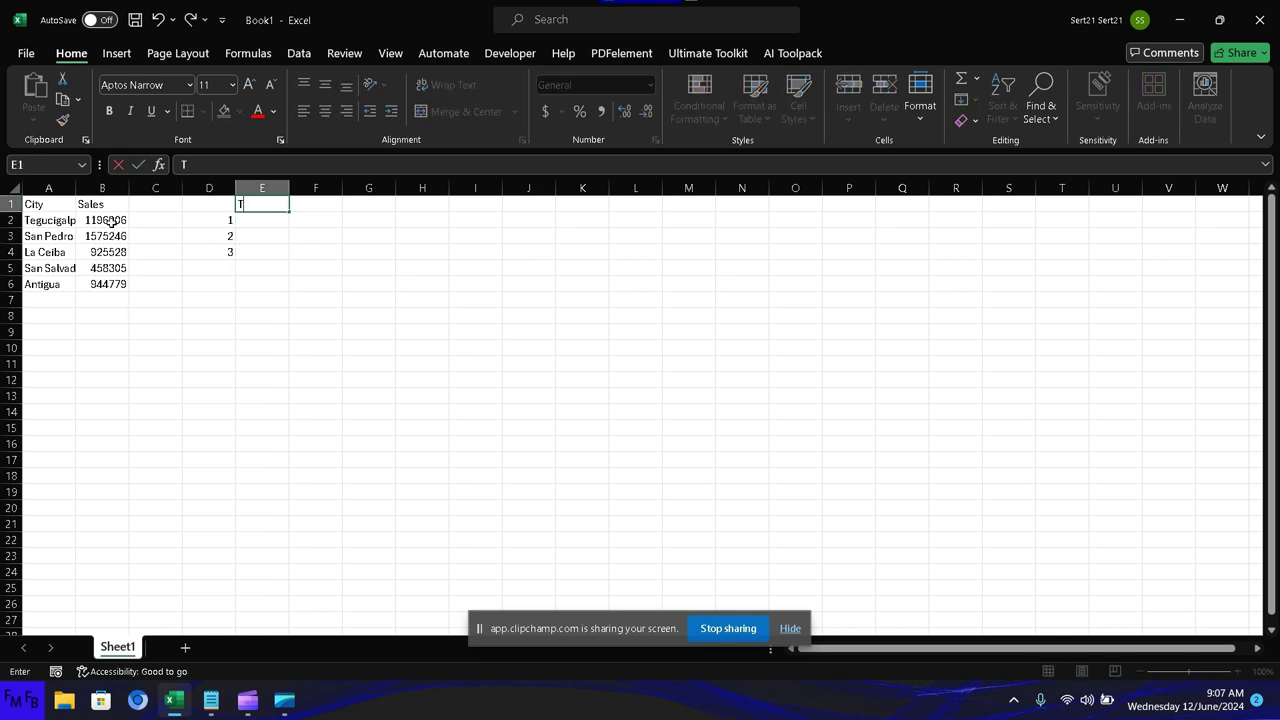
pyautogui.write('op 3')
pyautogui.press('Tab')
pyautogui.press('Tab')
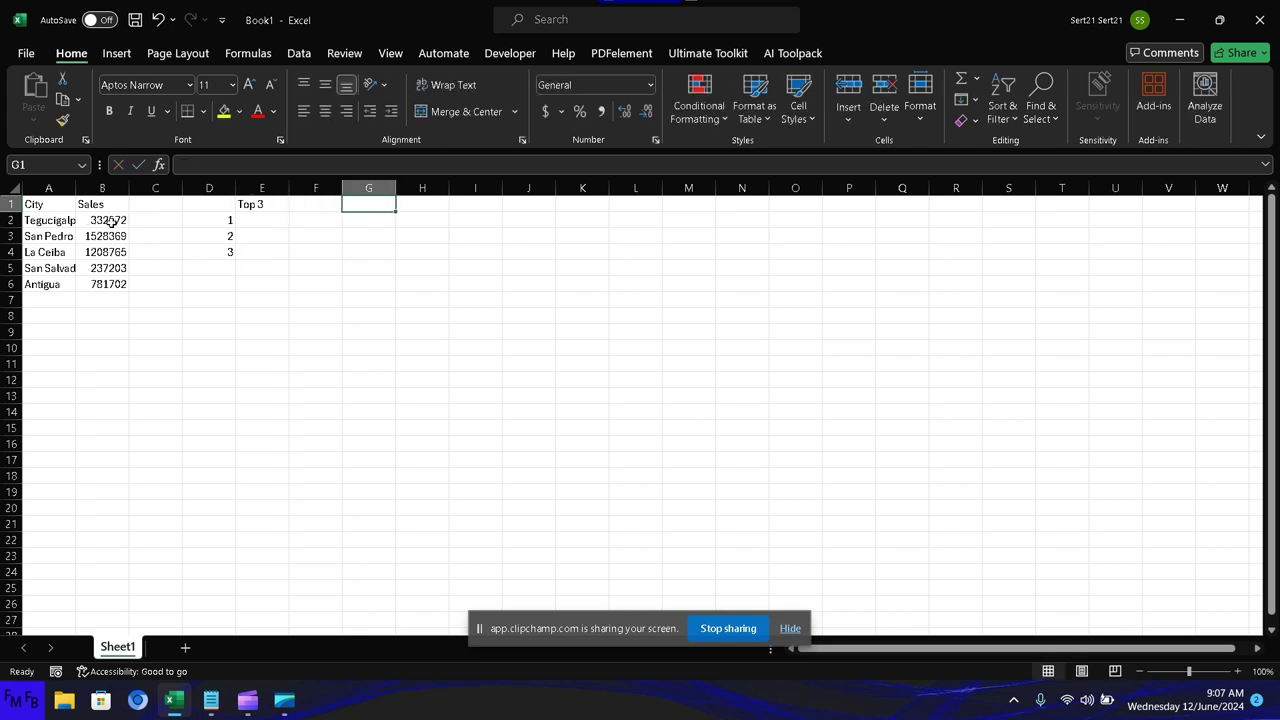
pyautogui.write('B')
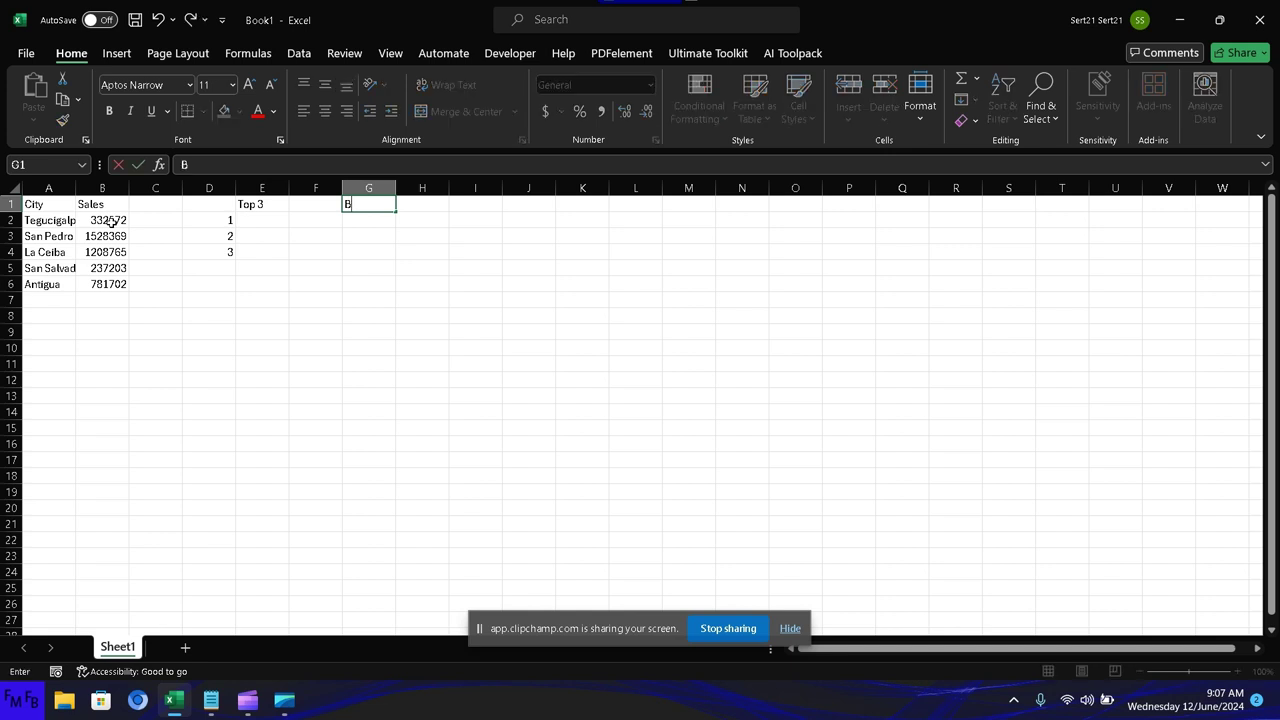
pyautogui.write('ottom 3')
pyautogui.press('Return')
pyautogui.press('Left')
pyautogui.press('Left')
pyautogui.press('Left')
pyautogui.press('Right')
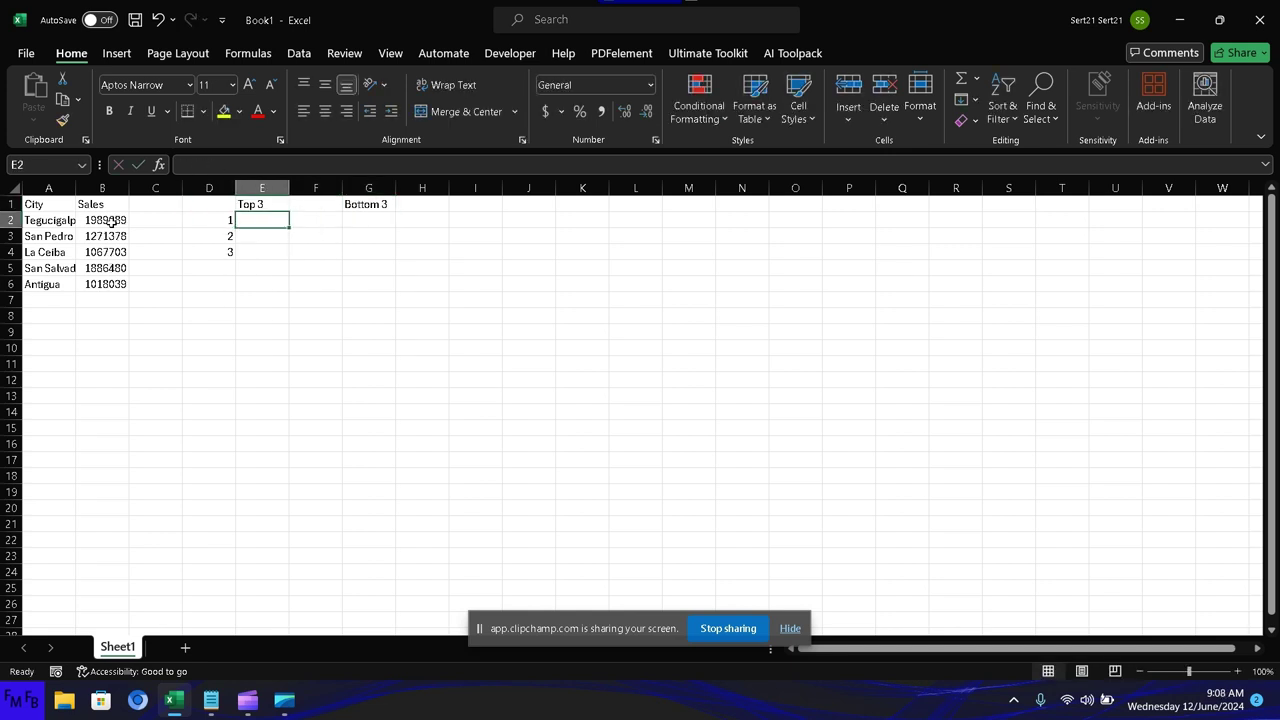
# Enter =LARGE($B$2:$B$6,D2) in E2 to return the highest sales value
pyautogui.write('=large')
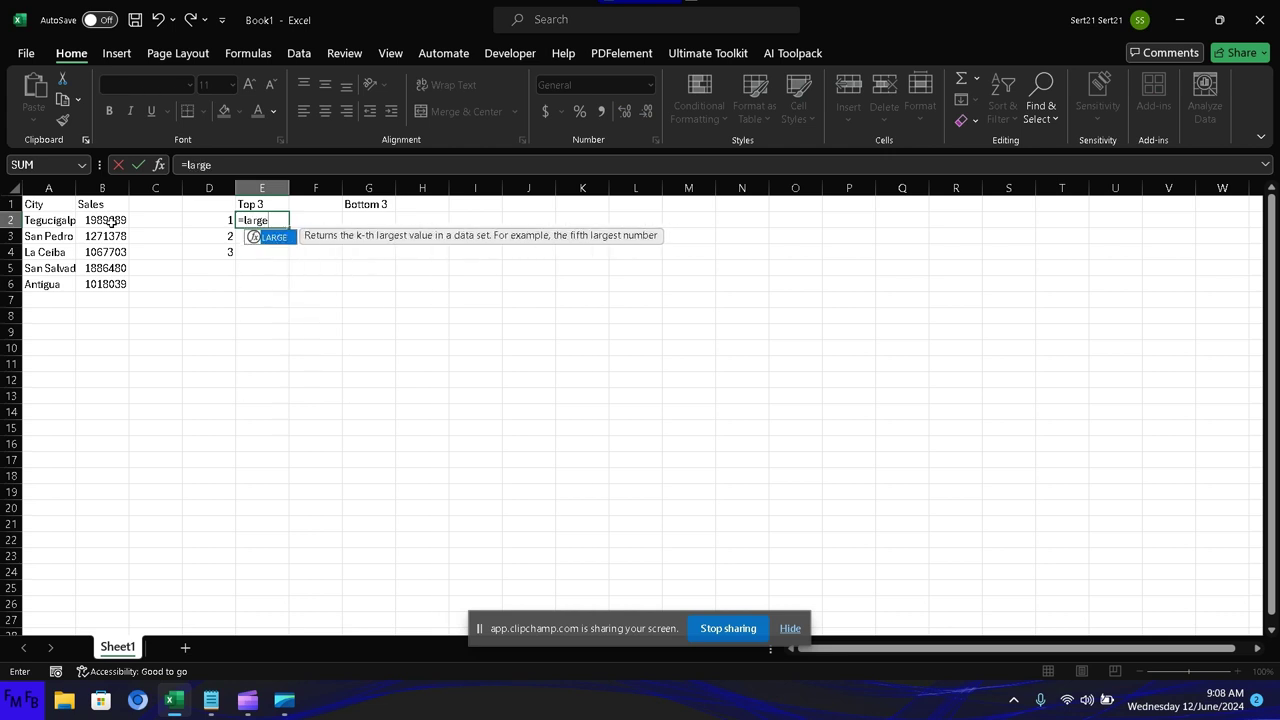
pyautogui.write('(')
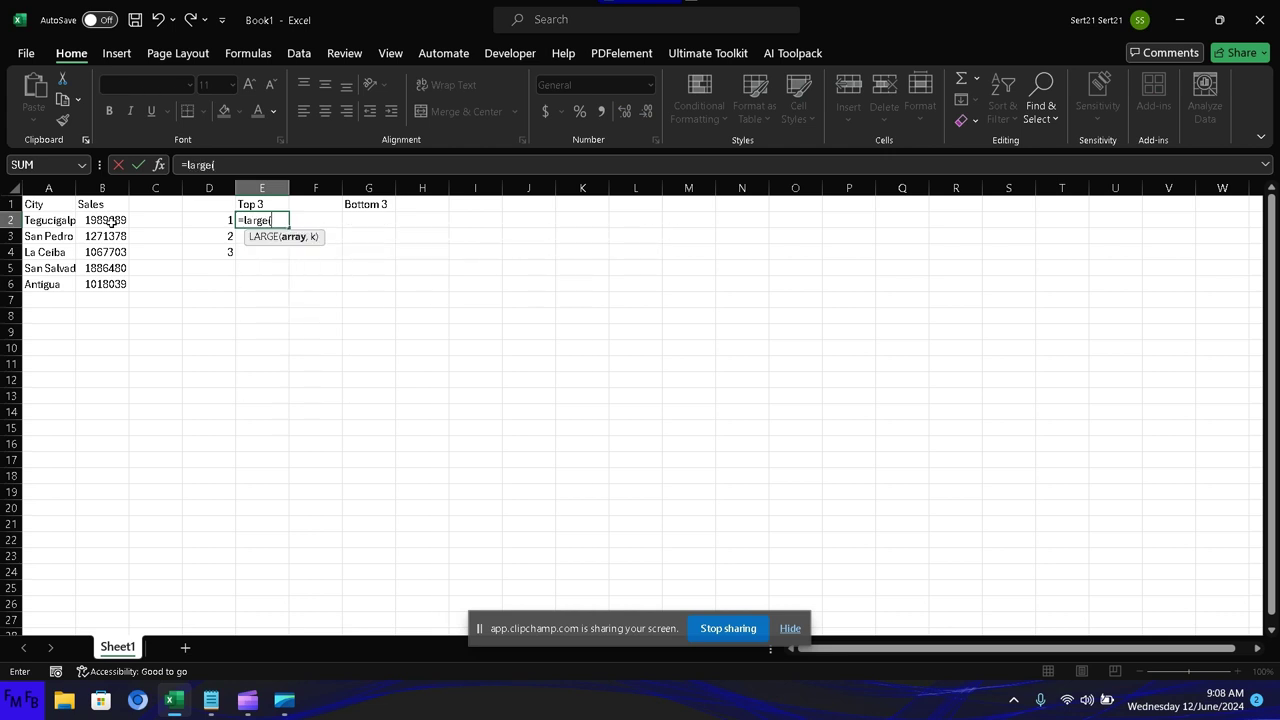
pyautogui.press('Left')
pyautogui.press('Left')
pyautogui.press('Left')
pyautogui.hotkey('shift', 'Down')
pyautogui.hotkey('shift', 'Down')
pyautogui.hotkey('shift', 'Down')
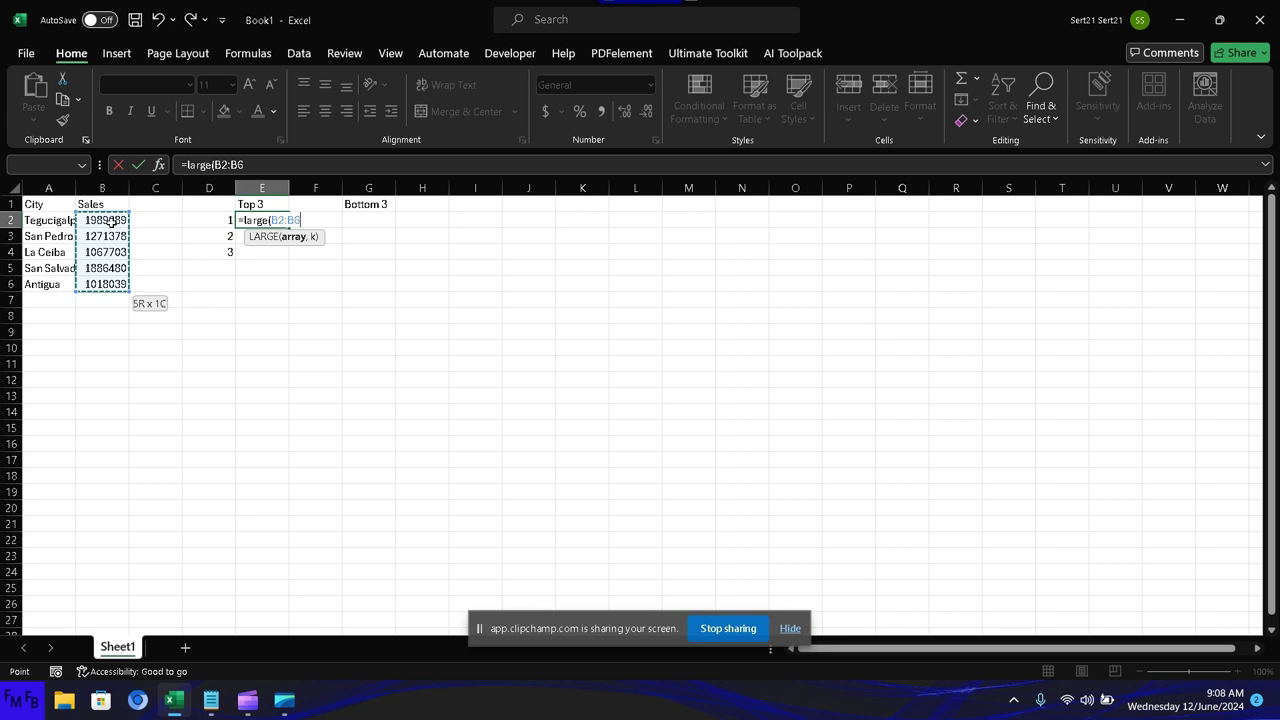
pyautogui.press('F4')
pyautogui.write('$B$6,')
pyautogui.press('Left')
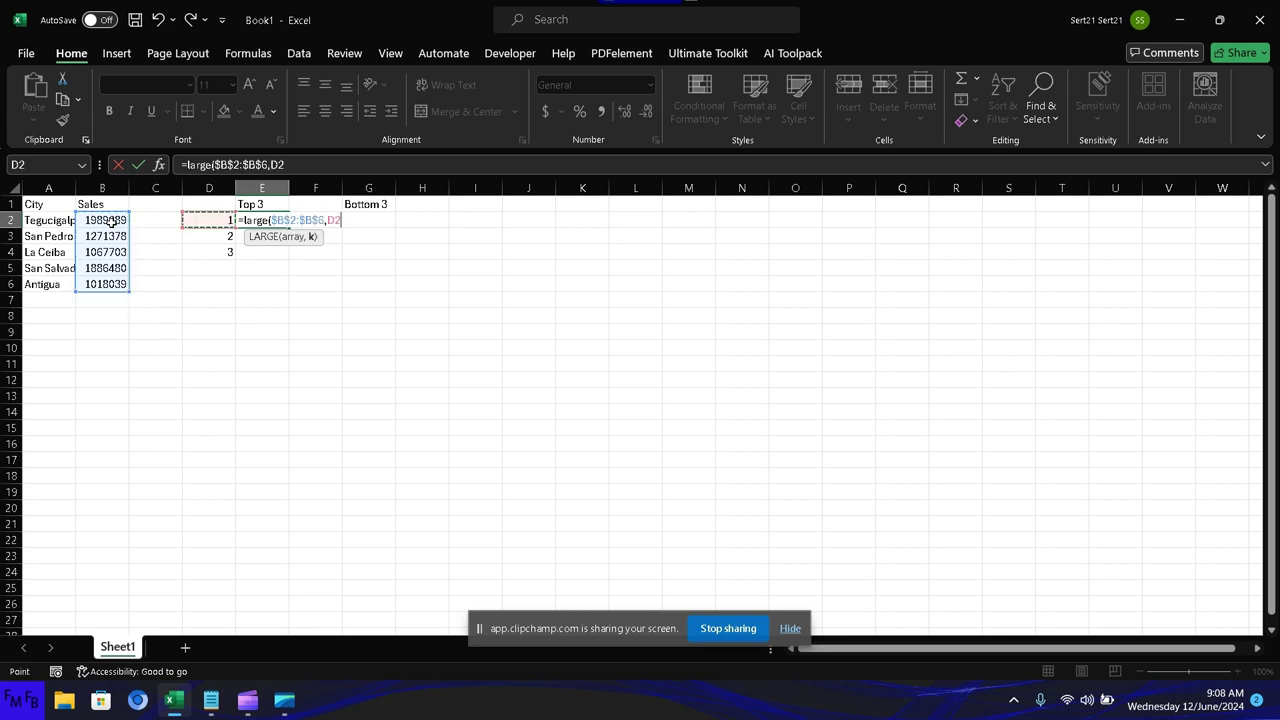
pyautogui.press('Return')
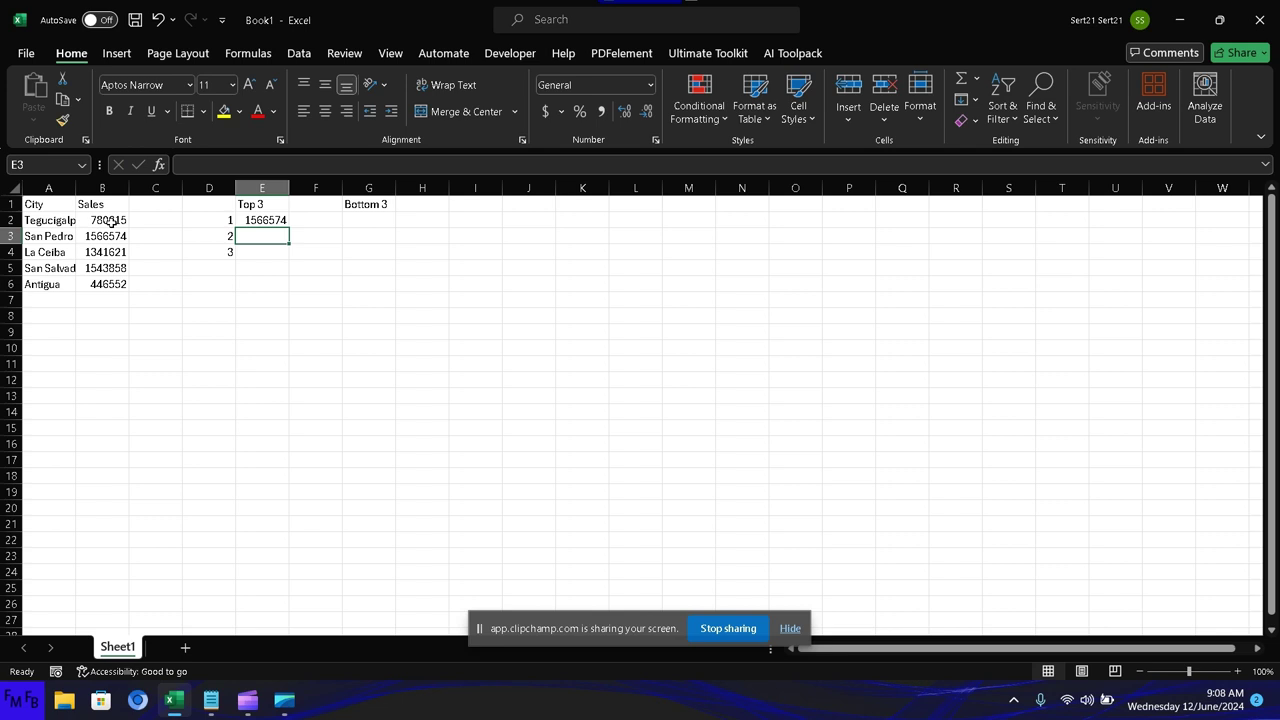
pyautogui.press('Up')
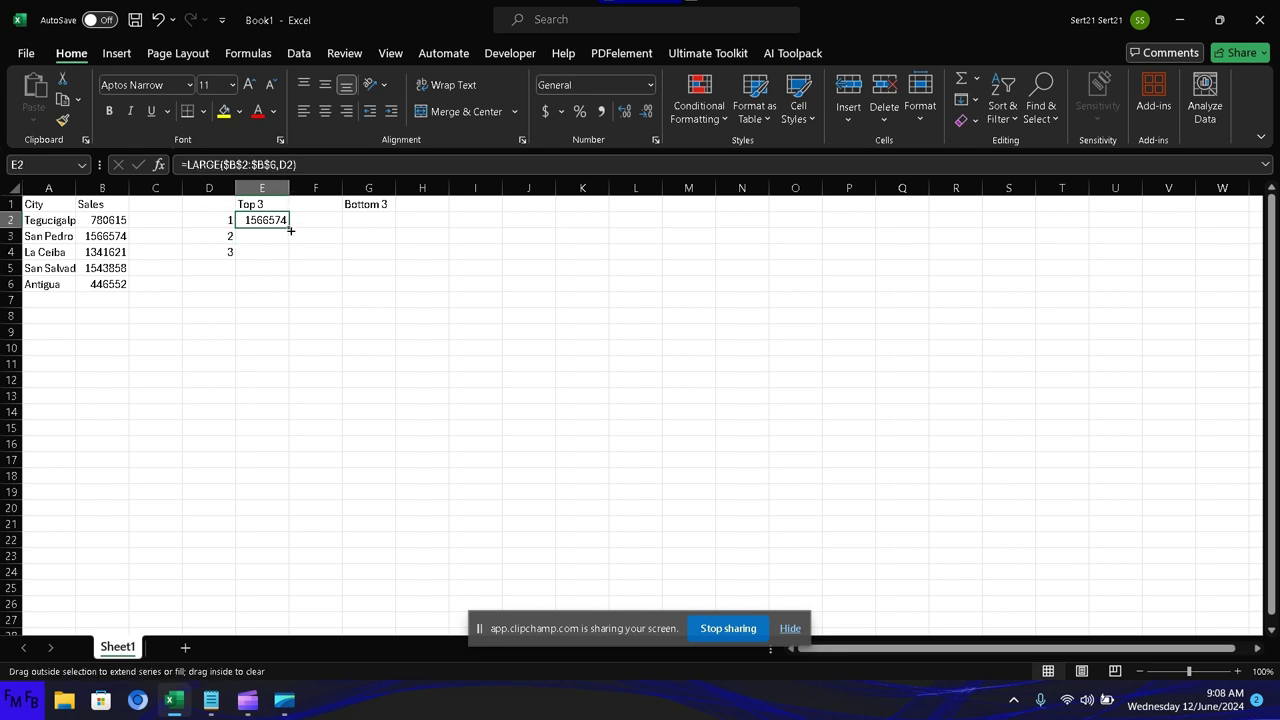
# Copy the E2 LARGE formula down to E3:E4 for ranks 2 and 3
pyautogui.doubleClick(291, 232)
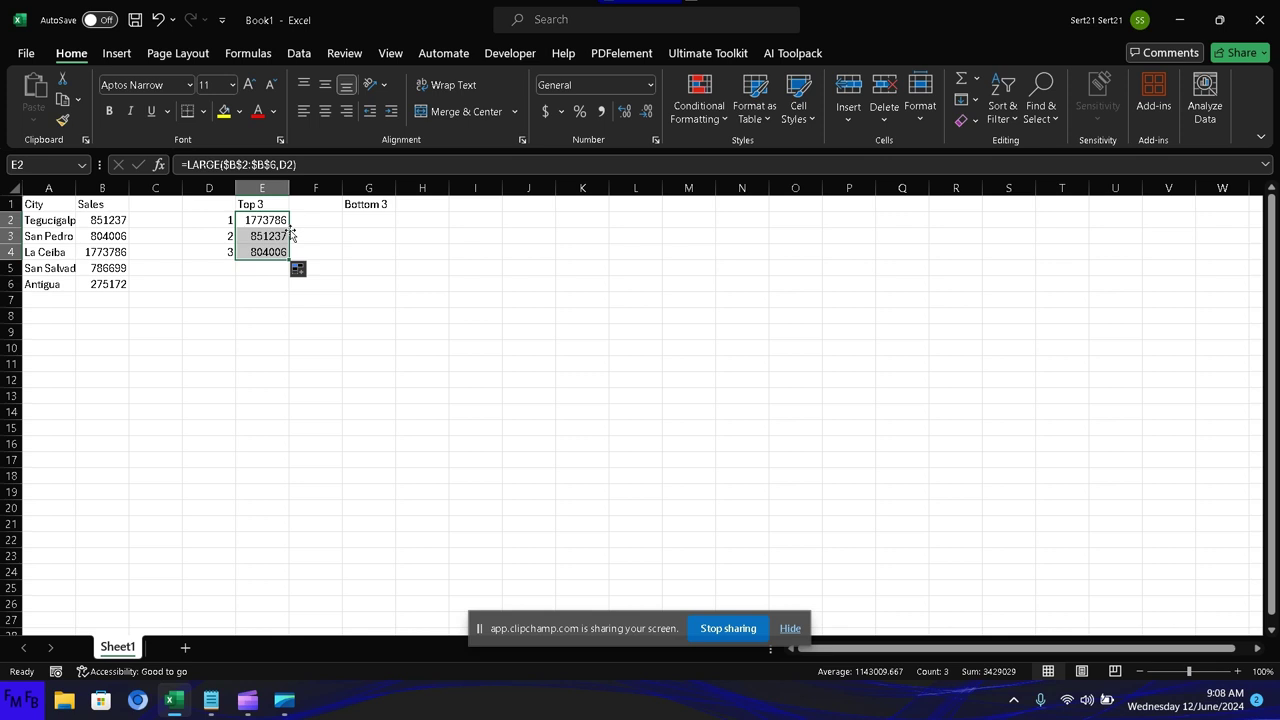